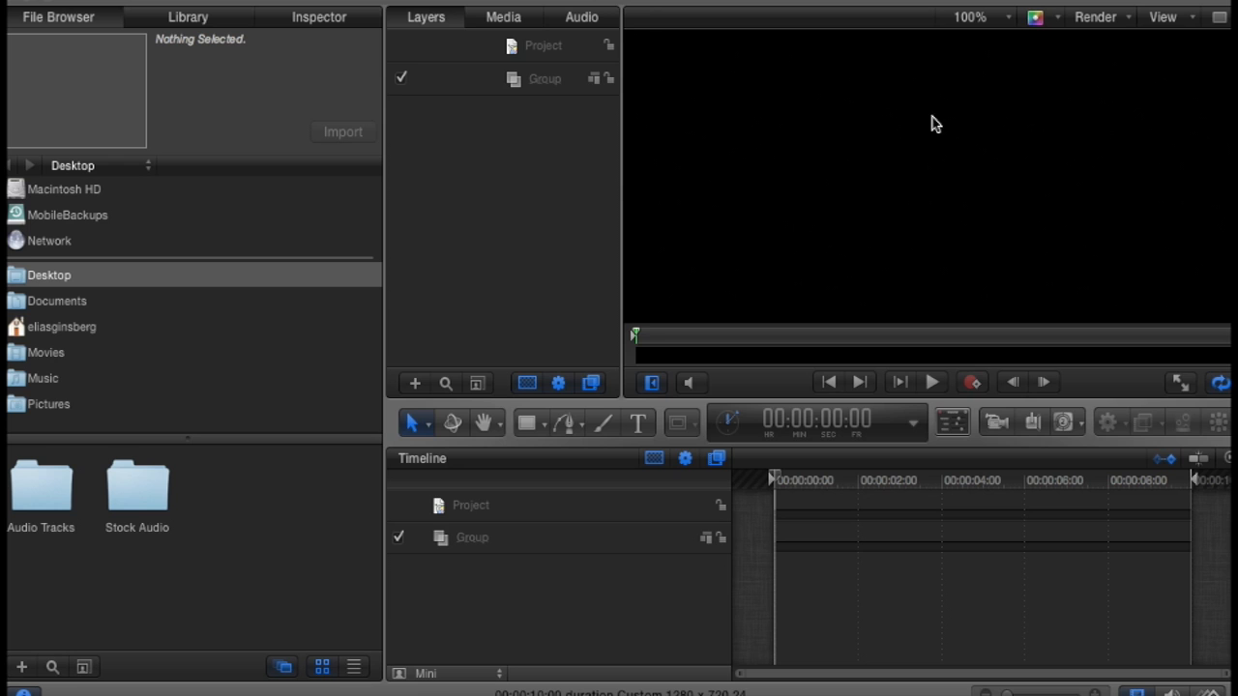
Step: Draw a rectangle slightly larger than the frame so that it covers the entire canvas
click(1002, 19)
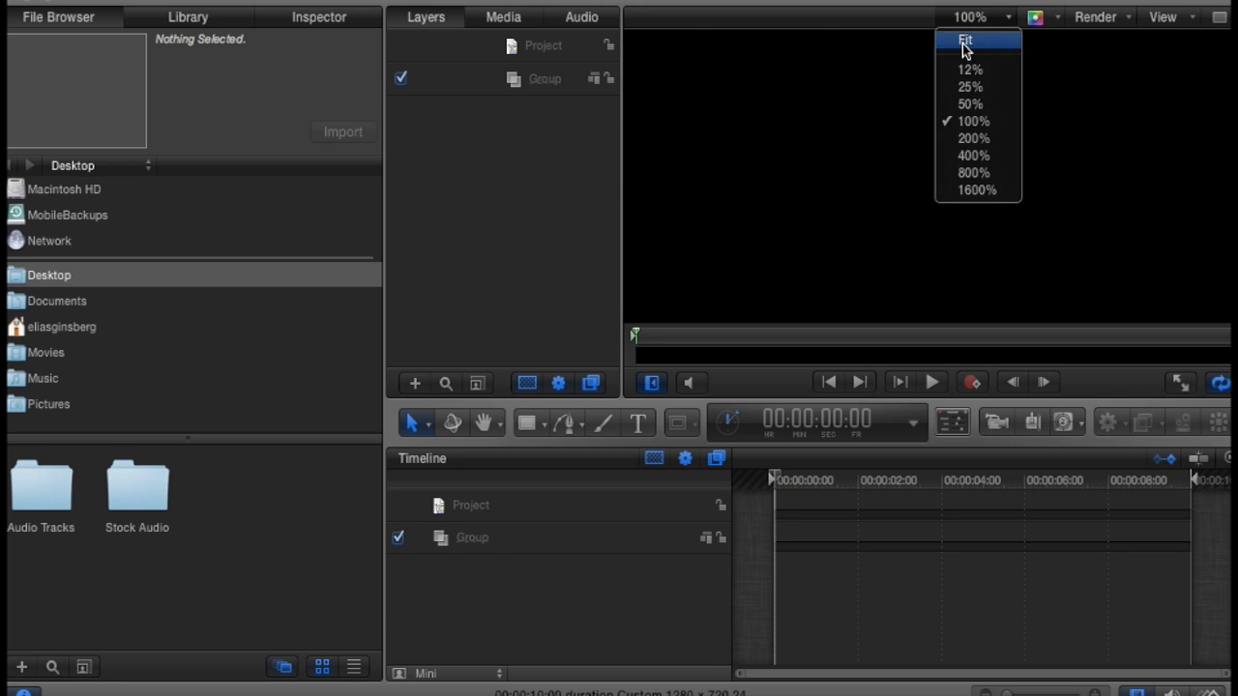
click(964, 42)
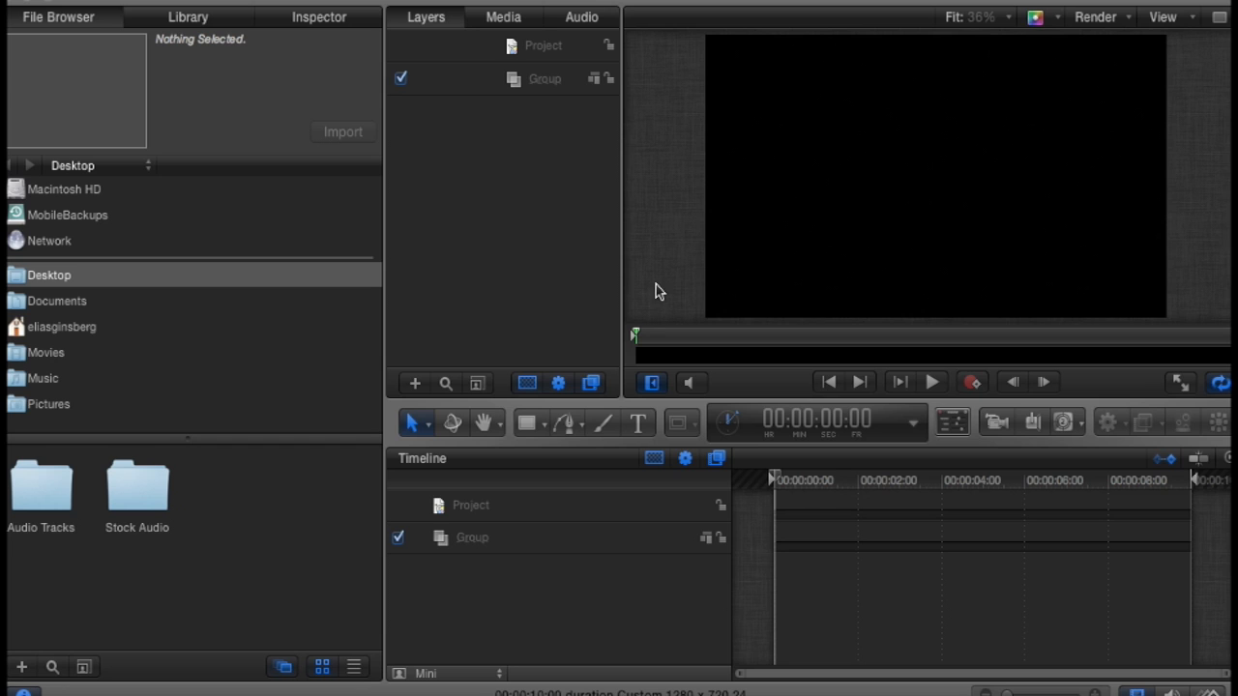
click(527, 431)
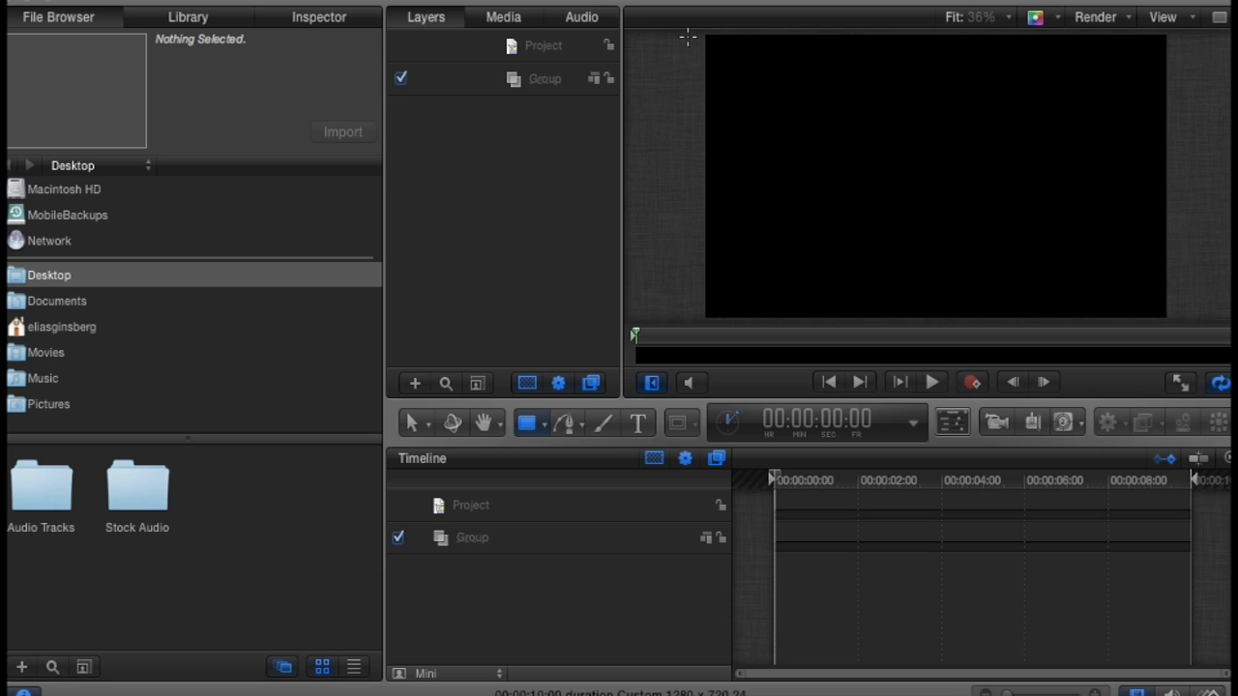
mouse_move(687, 36)
mouse_down()
mouse_move(810, 88)
mouse_move(967, 191)
mouse_move(1136, 271)
mouse_move(1179, 305)
mouse_move(1179, 332)
mouse_up()
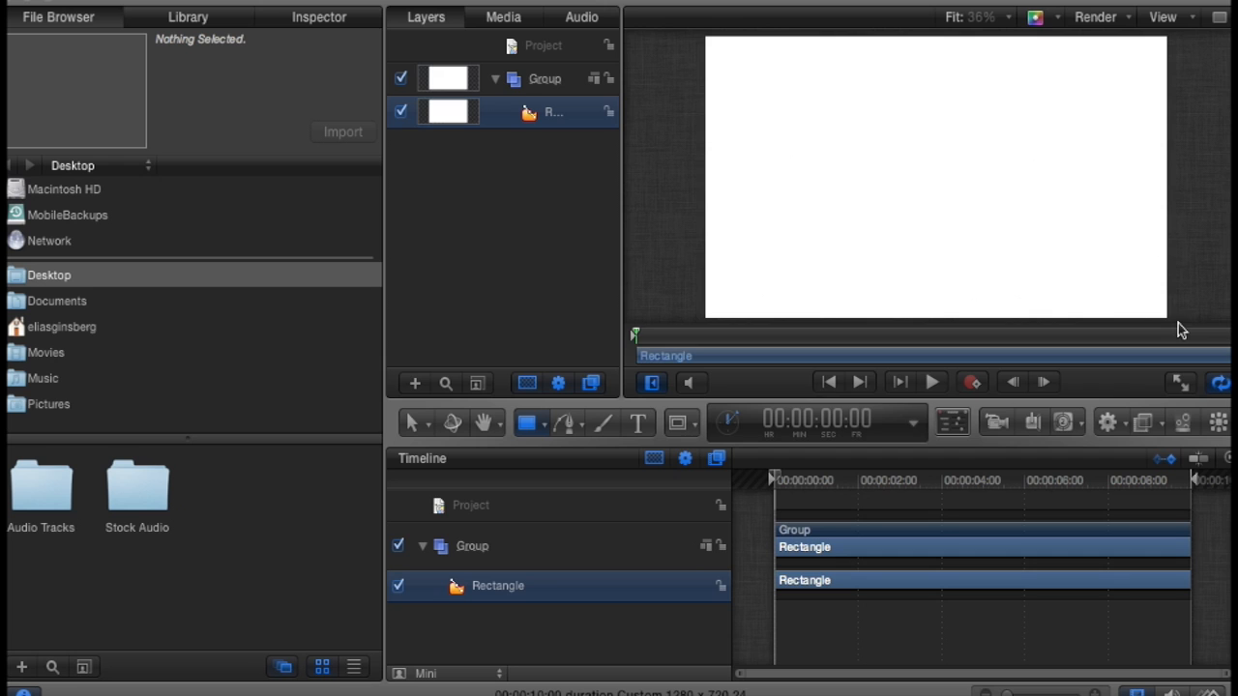
Step: Enlarge the rectangle well beyond the frame's edges and recentre it over the frame
click(965, 20)
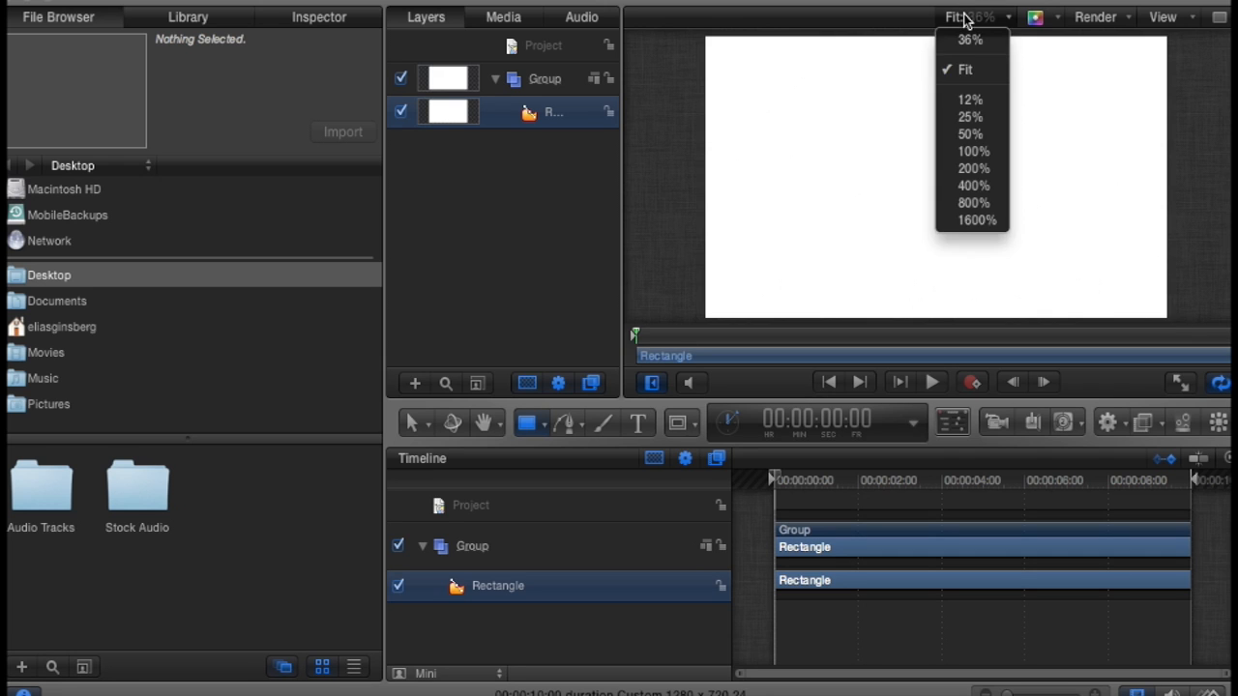
click(970, 99)
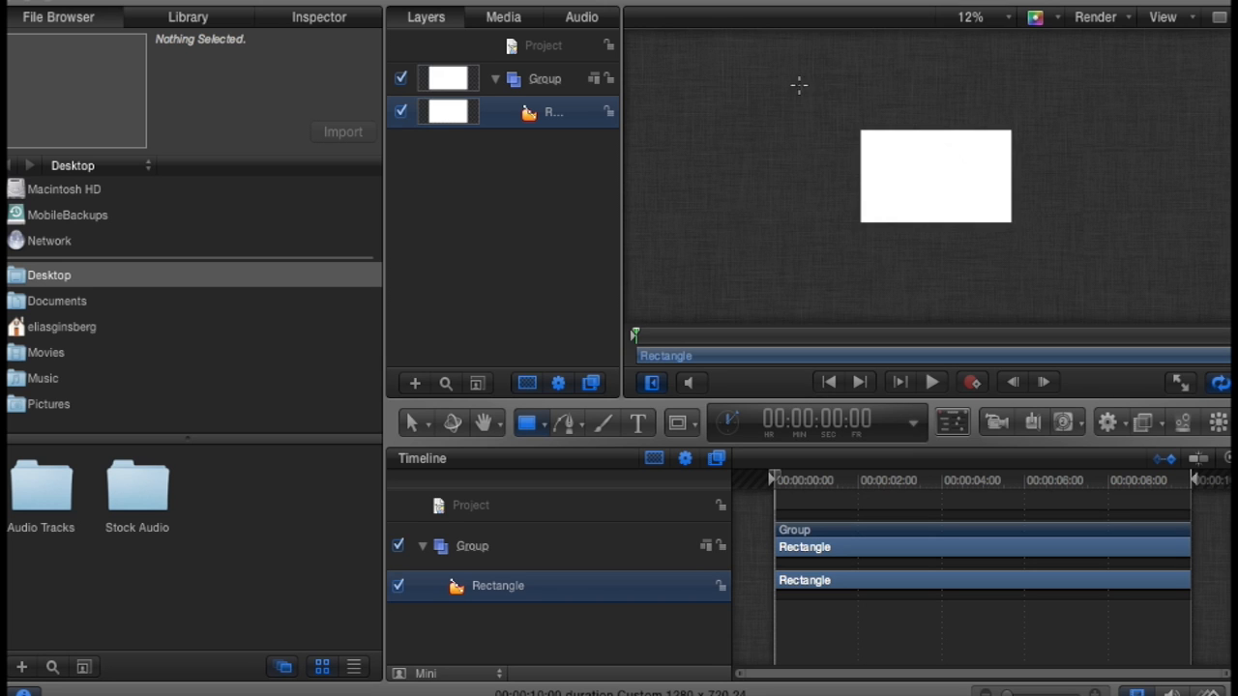
click(471, 112)
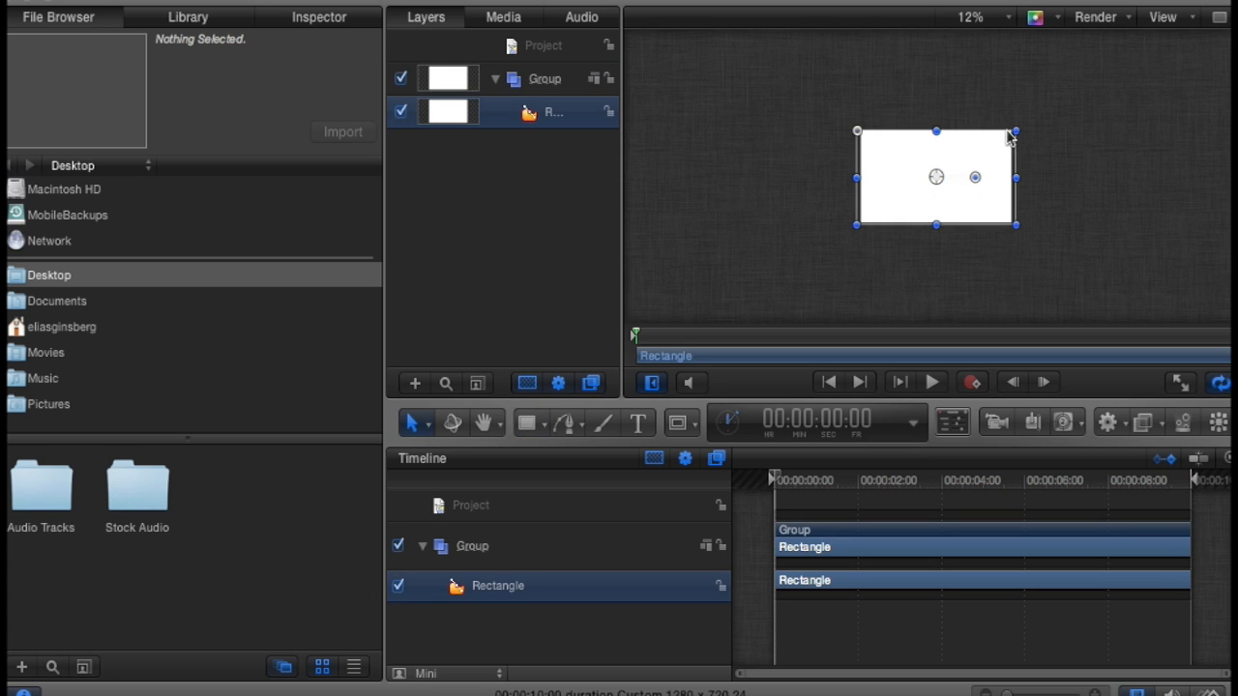
drag(1009, 133, 1151, 96)
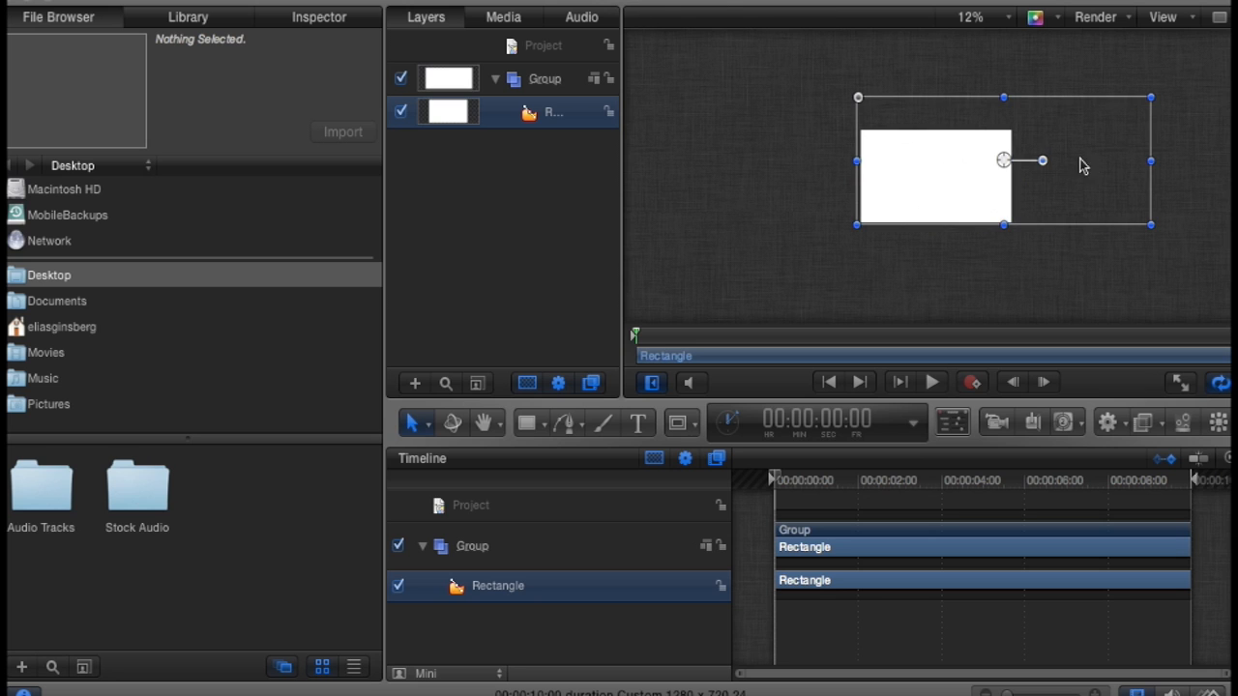
drag(1081, 166, 1031, 190)
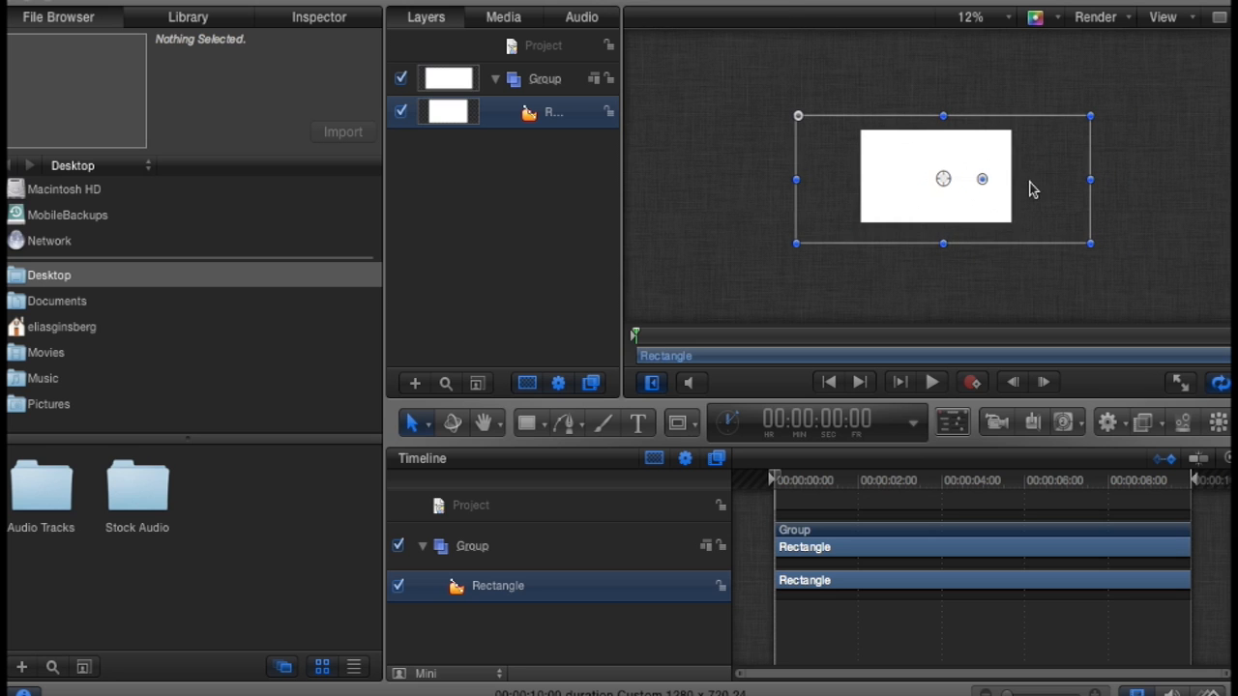
Step: Set the rectangle's fill mode to Gradient and nudge the shape to centre it on the frame
click(323, 27)
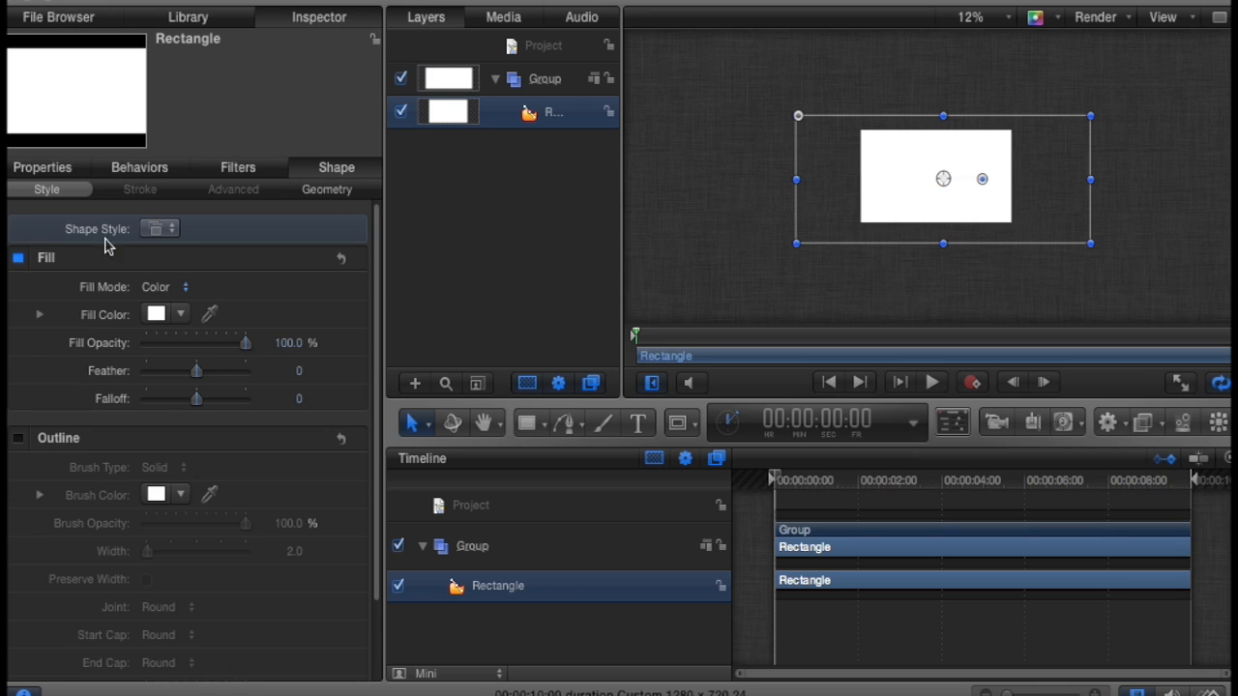
click(166, 287)
click(184, 305)
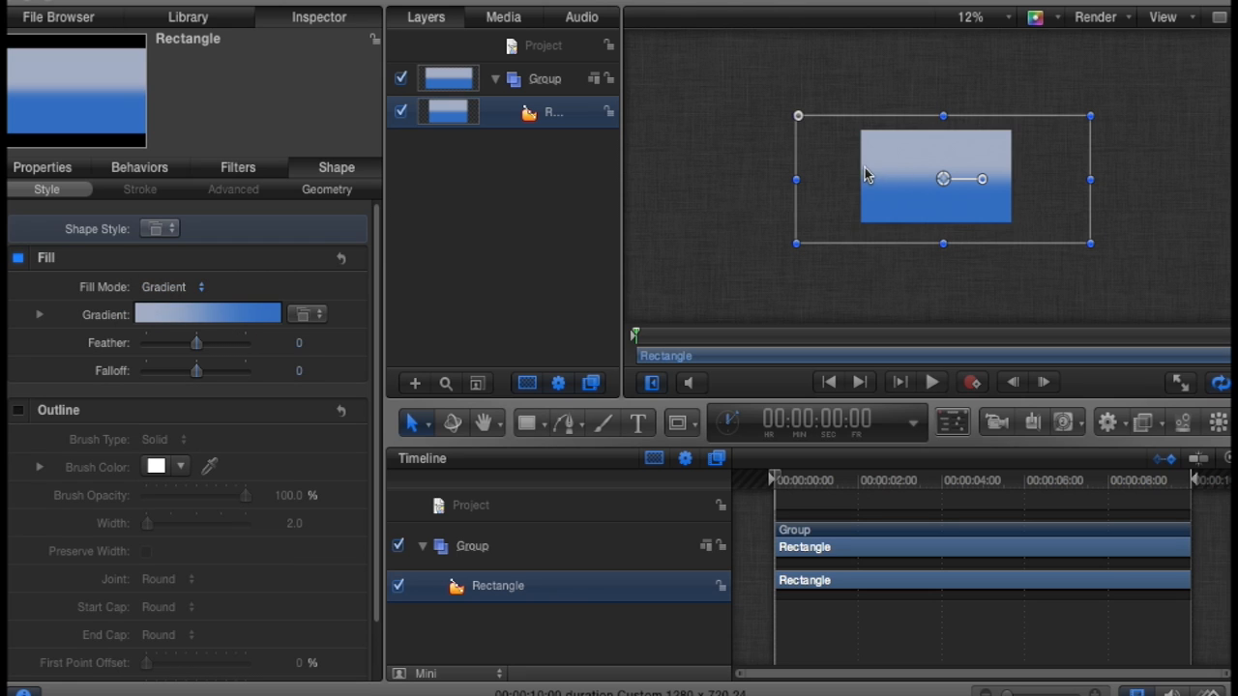
drag(866, 175, 859, 177)
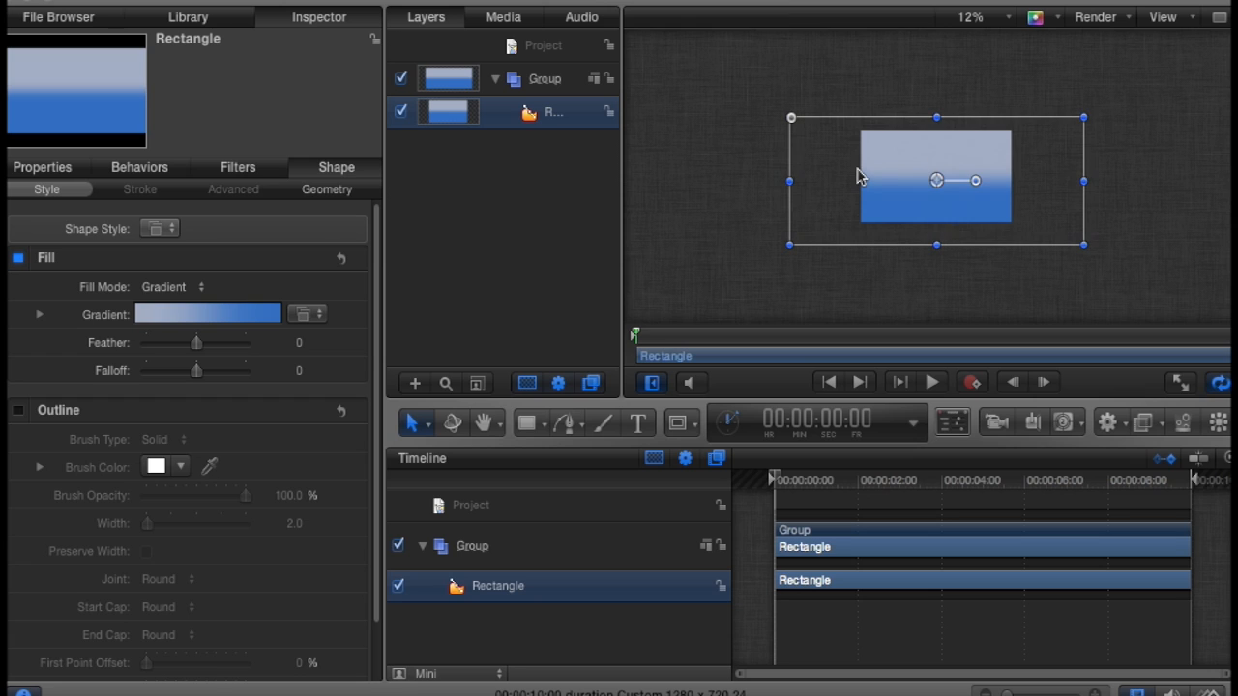
Step: Add the text "EliFilmworks" near the middle of the canvas, above the gradient background
click(961, 25)
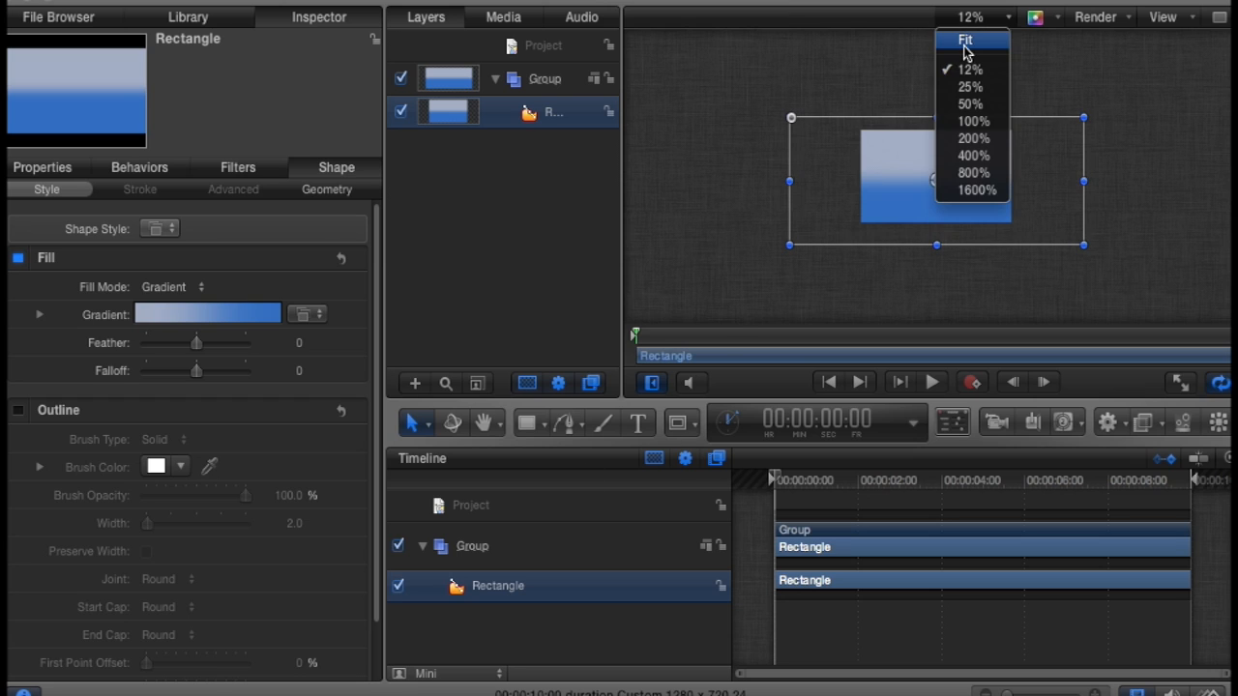
click(964, 39)
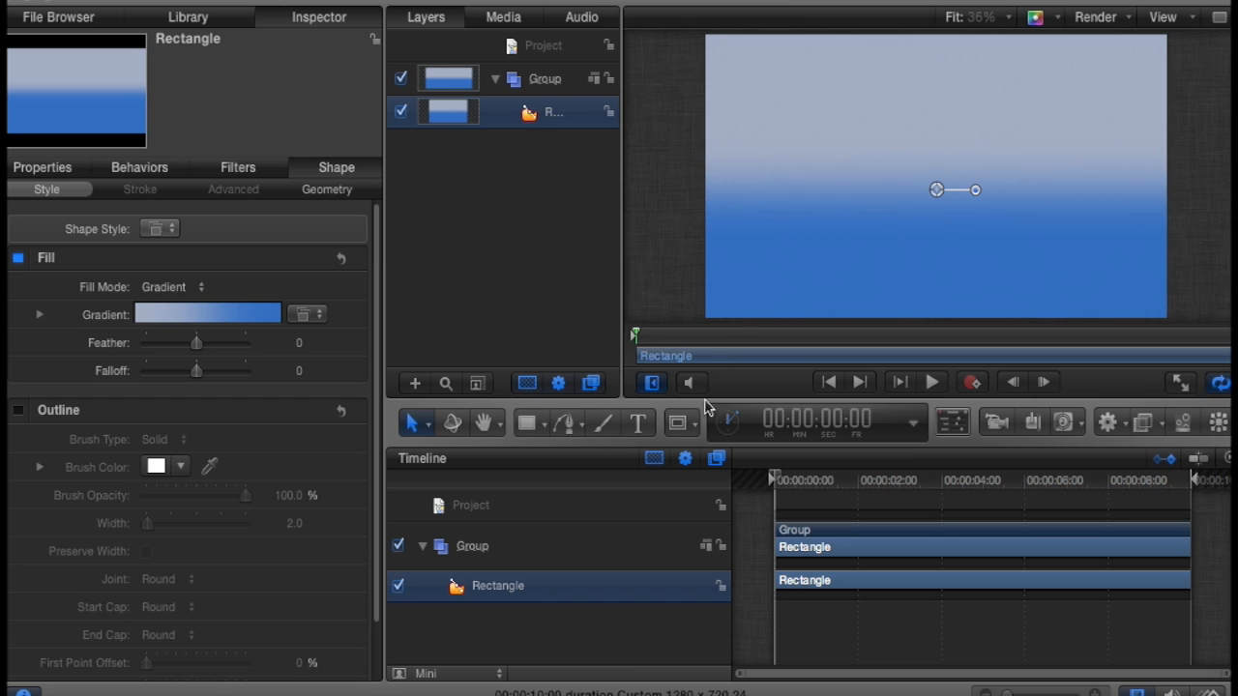
click(638, 424)
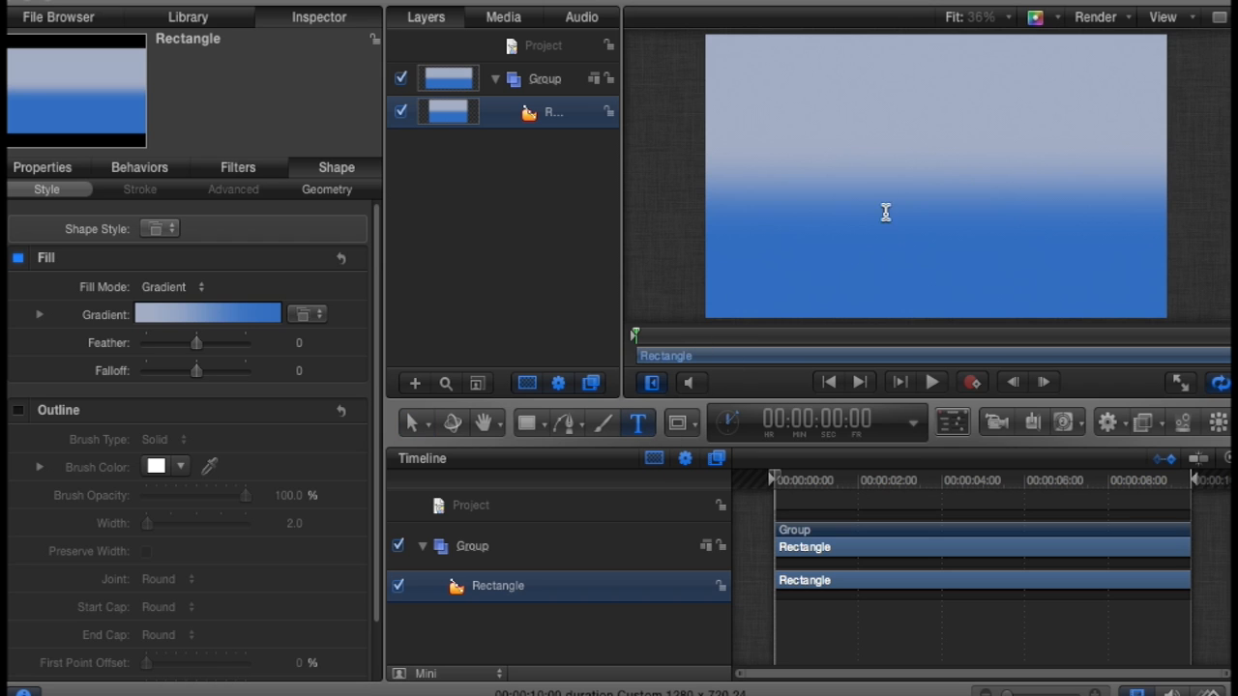
click(910, 182)
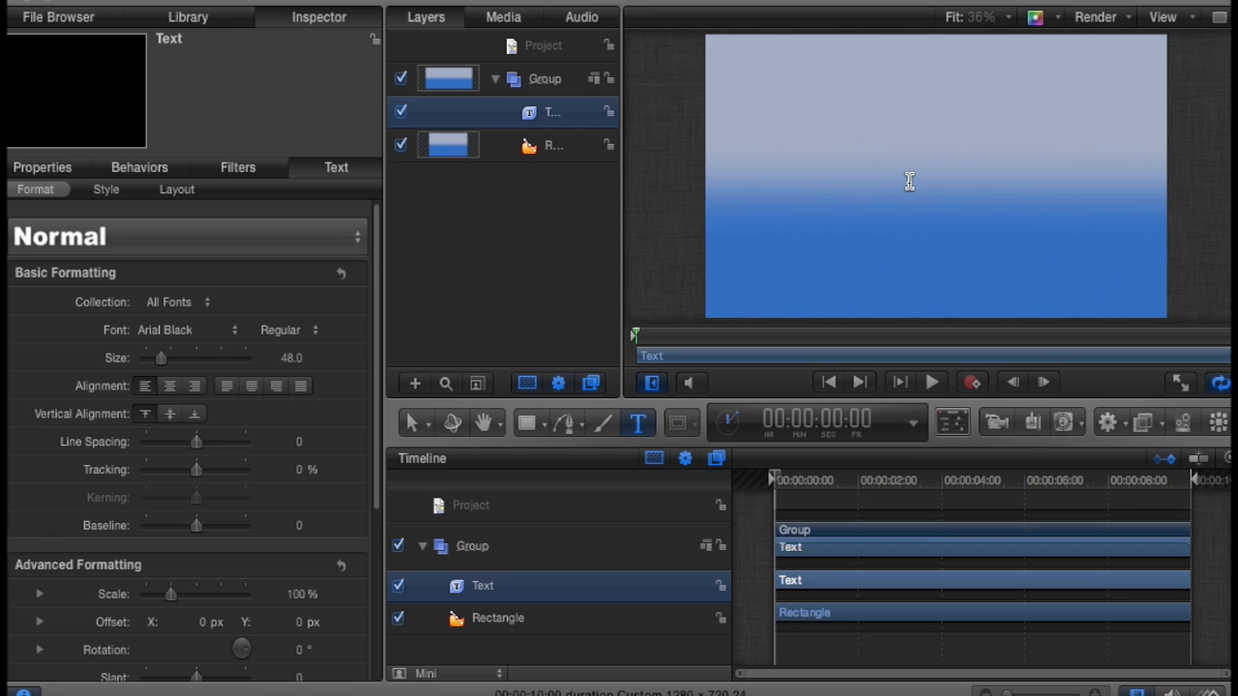
text(EliFilmworks)
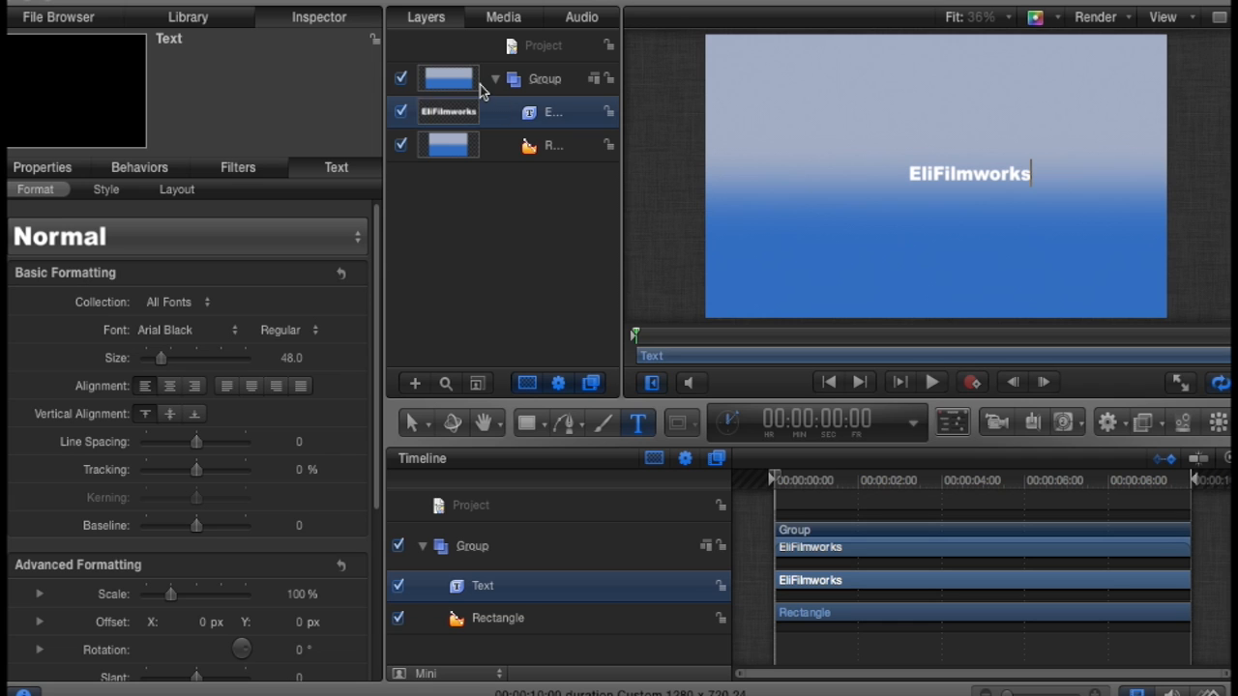
Step: Scale up the EliFilmworks text and centre it in the frame
click(481, 87)
click(928, 174)
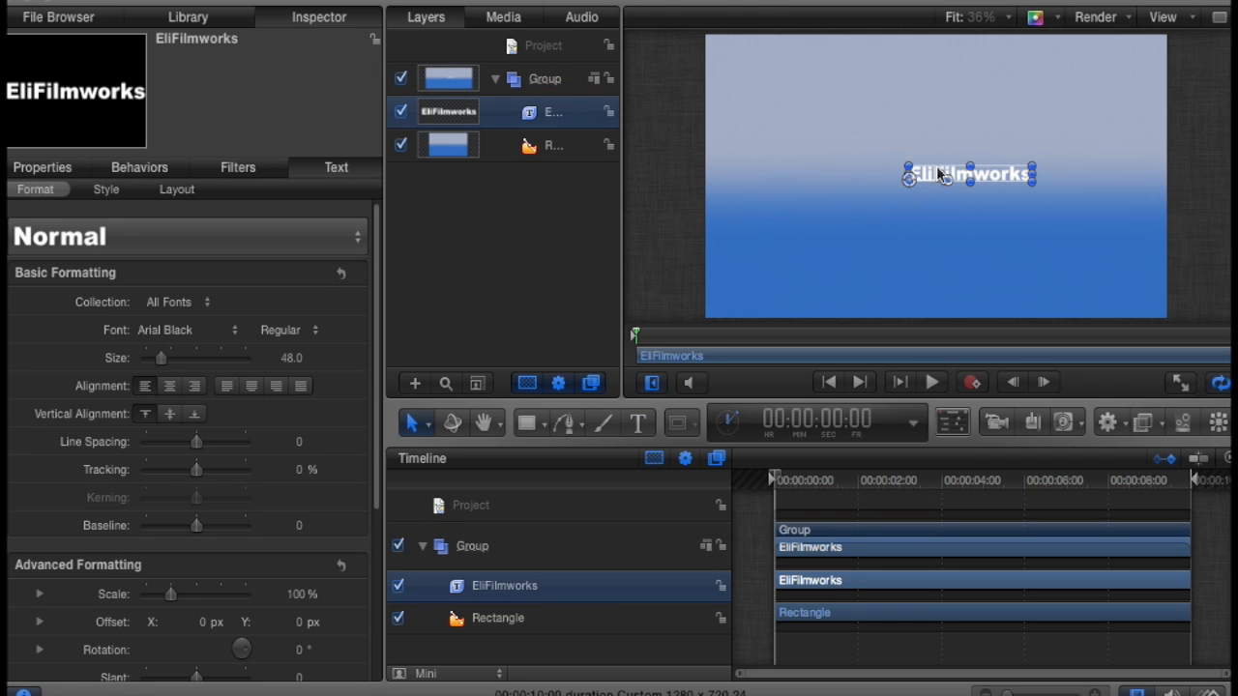
drag(938, 174, 774, 156)
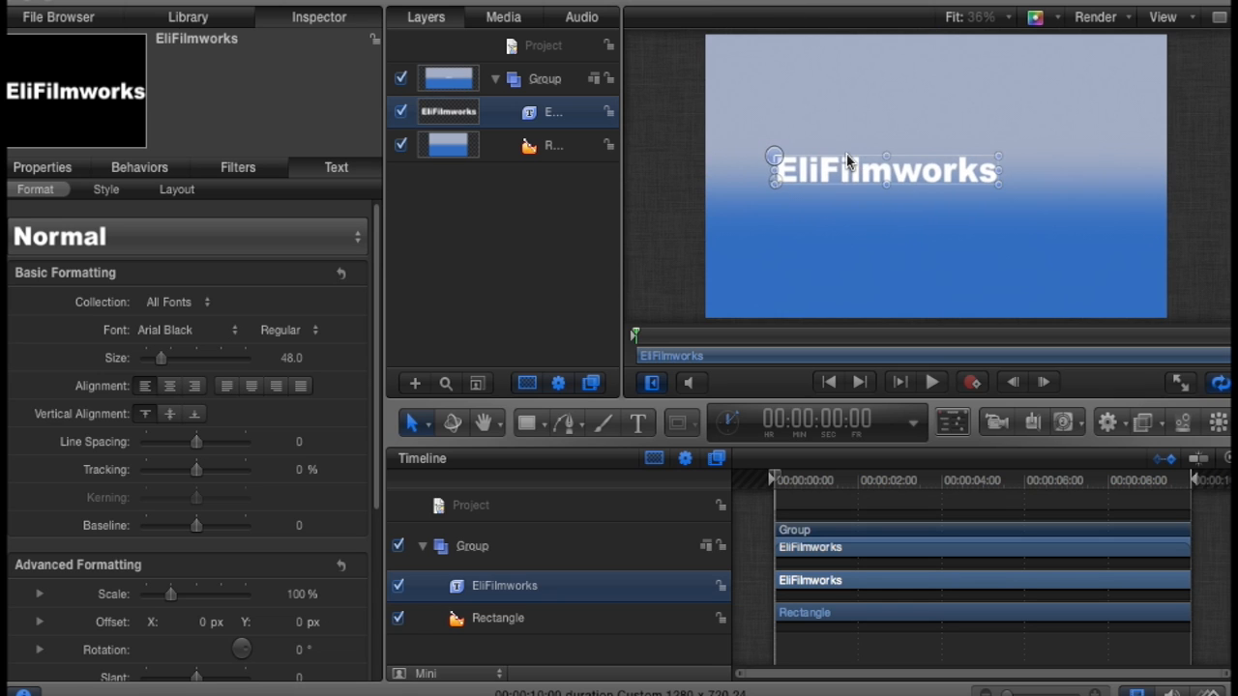
drag(842, 186, 892, 190)
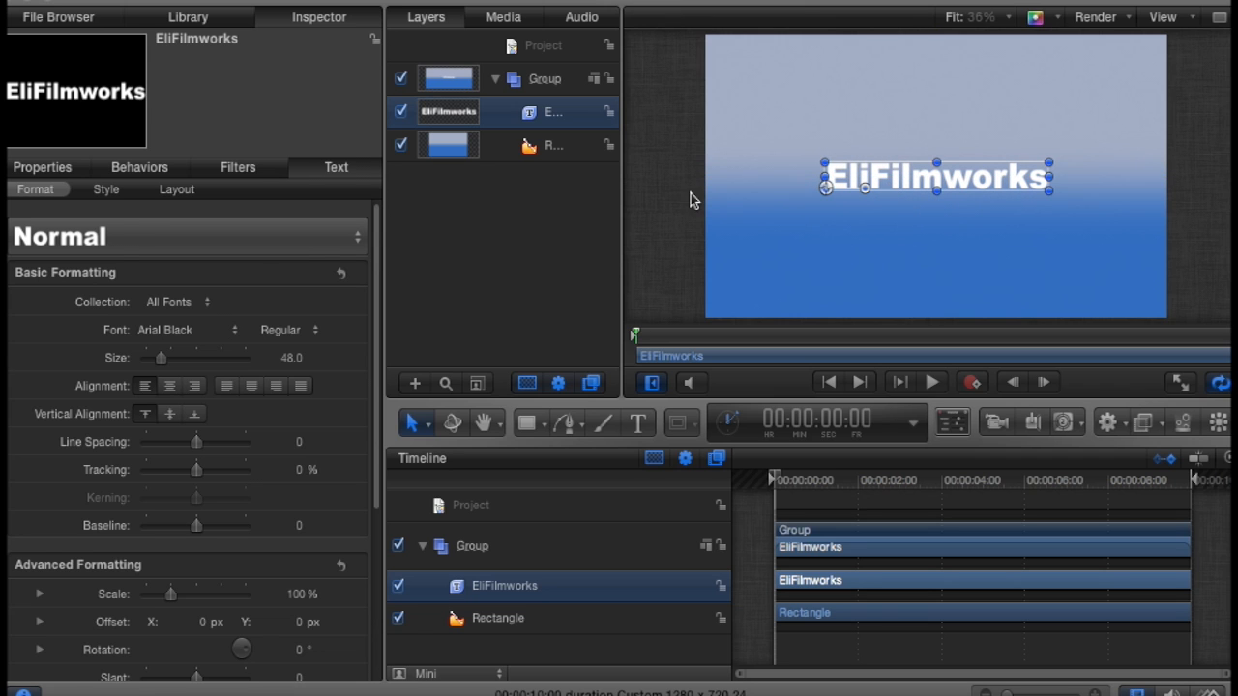
click(691, 193)
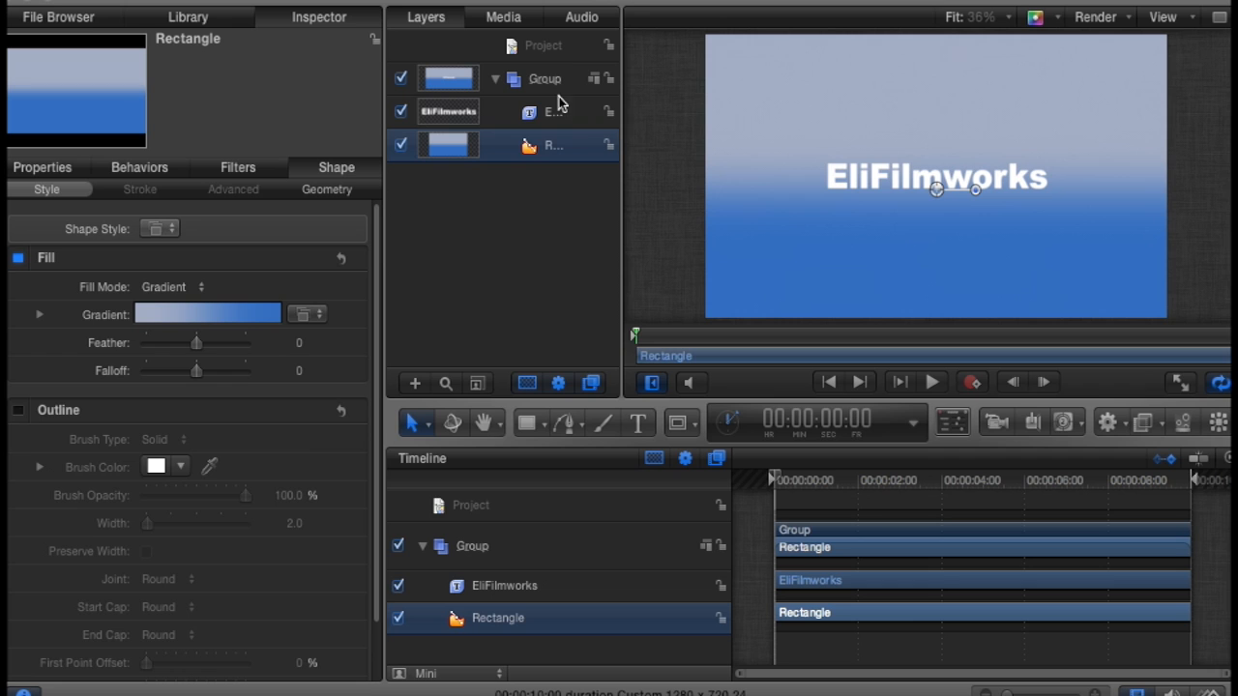
Step: Add a camera to the project and switch the existing 2D groups to 3D
click(471, 113)
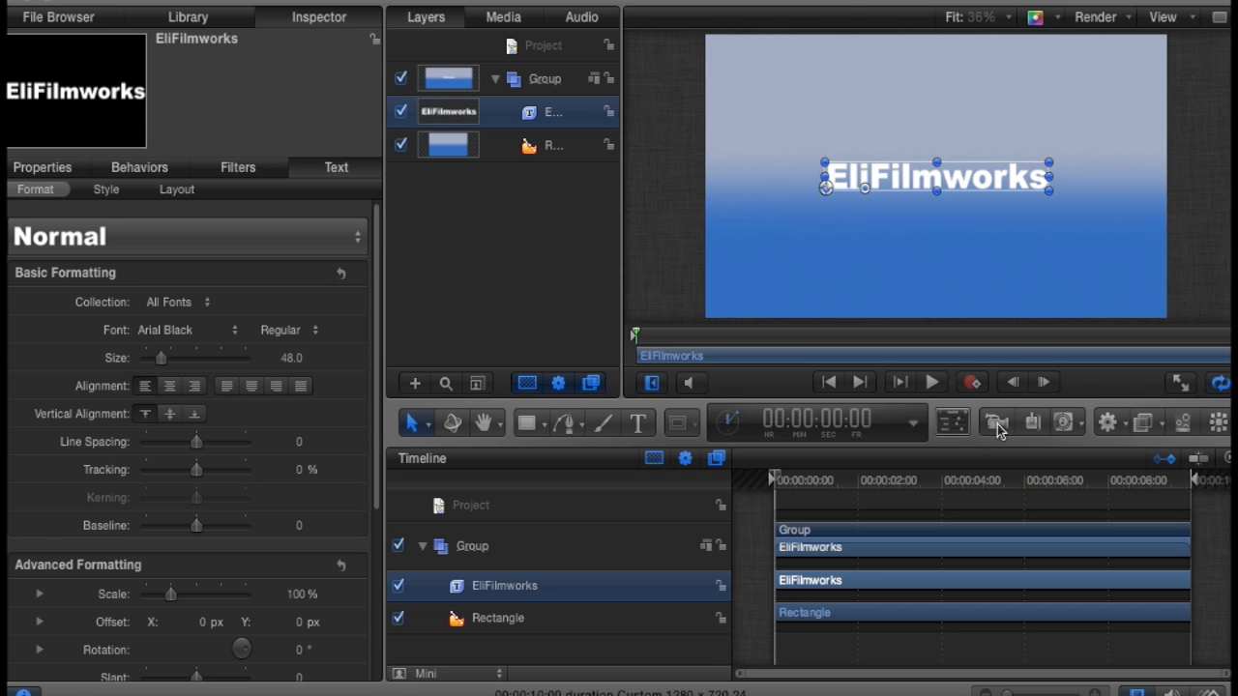
click(997, 424)
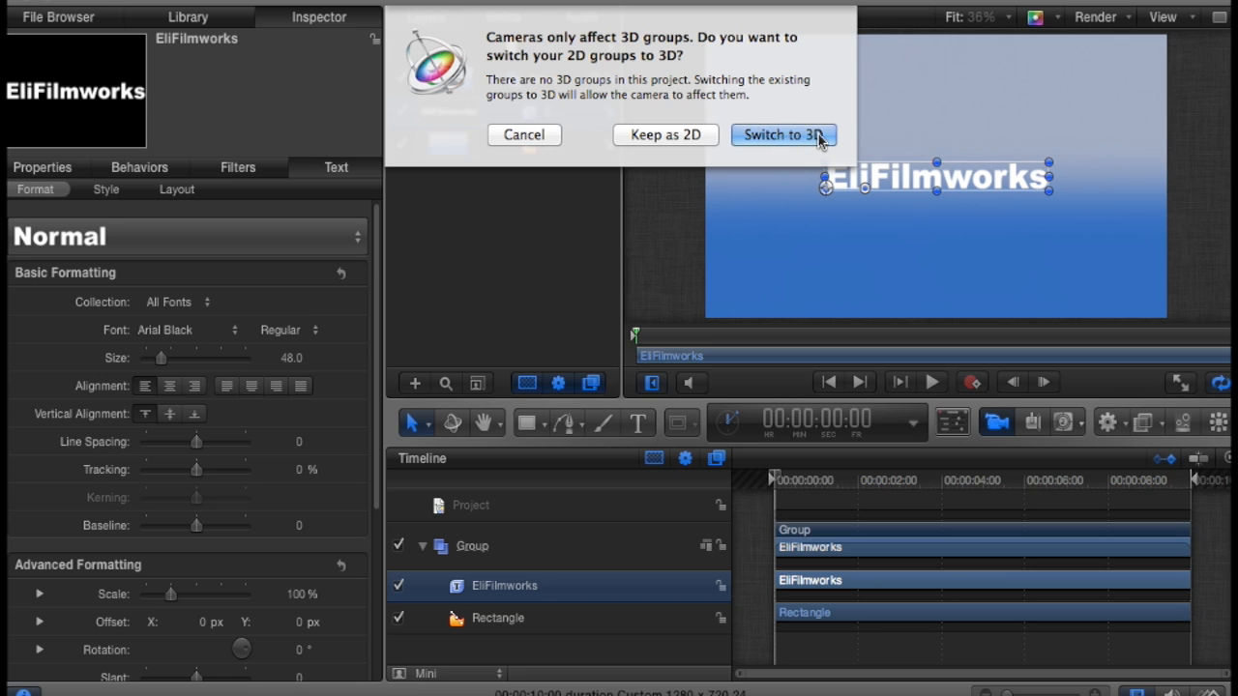
click(784, 135)
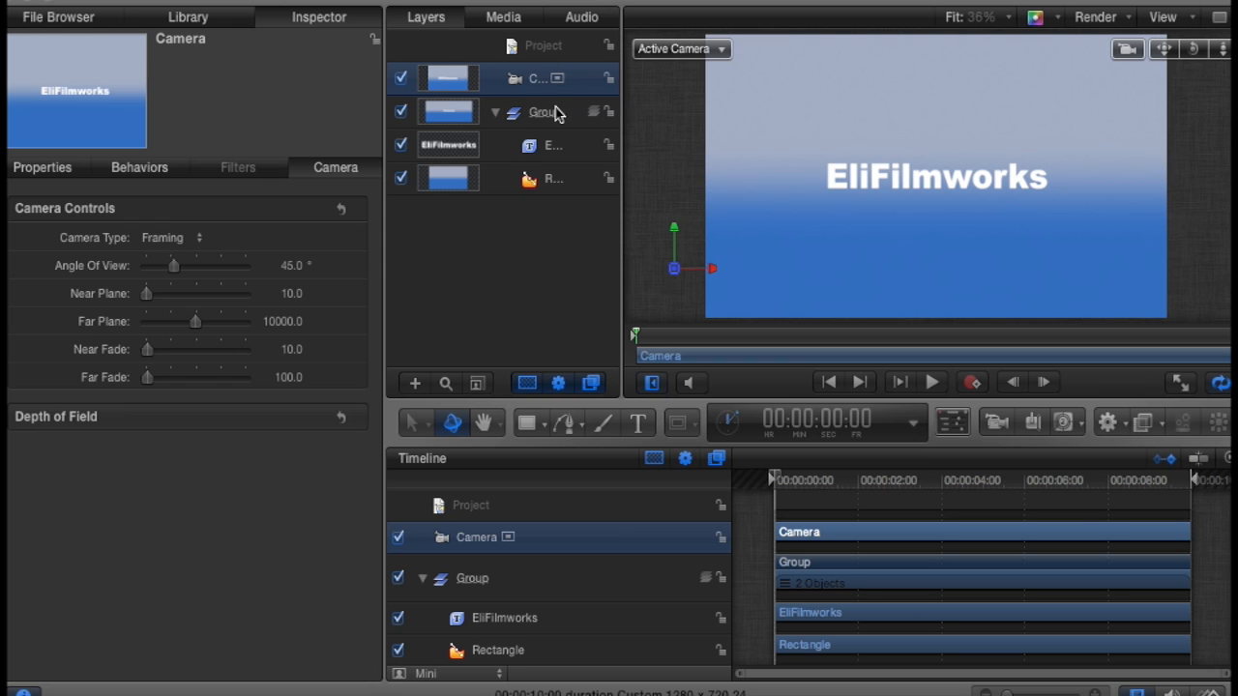
Step: Move the EliFilmworks text forward along the Z axis toward the camera, using the Right view for the larger shift
click(493, 145)
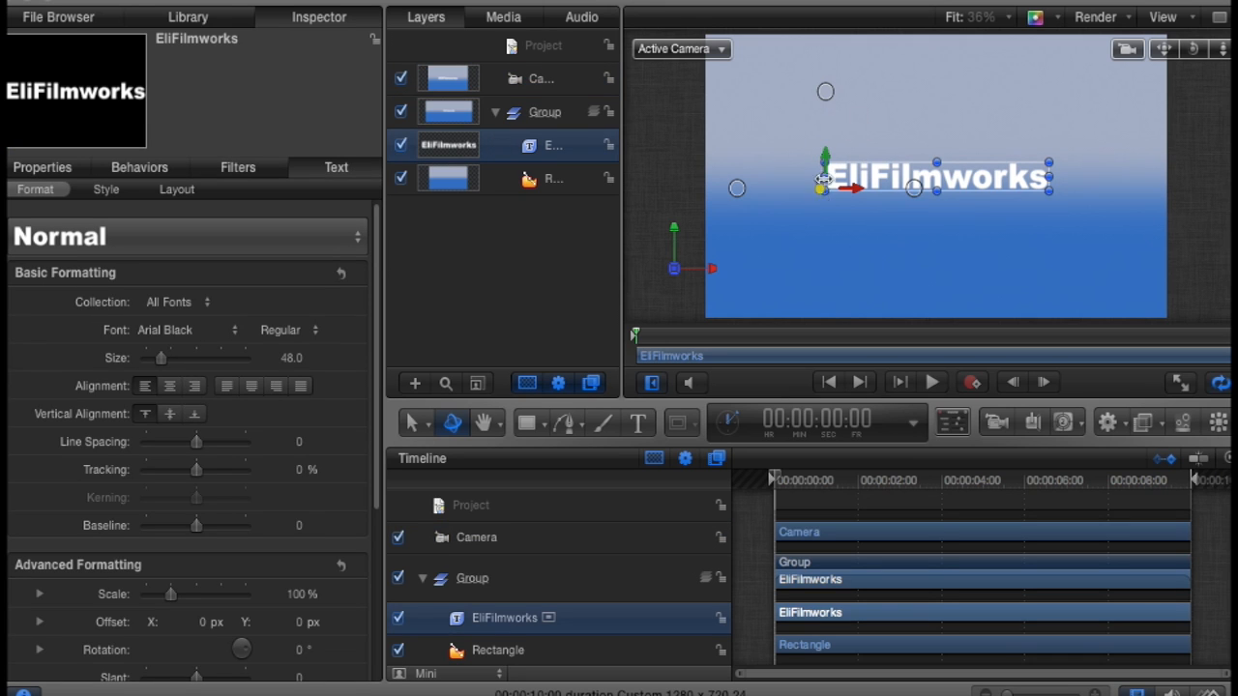
drag(823, 190, 864, 174)
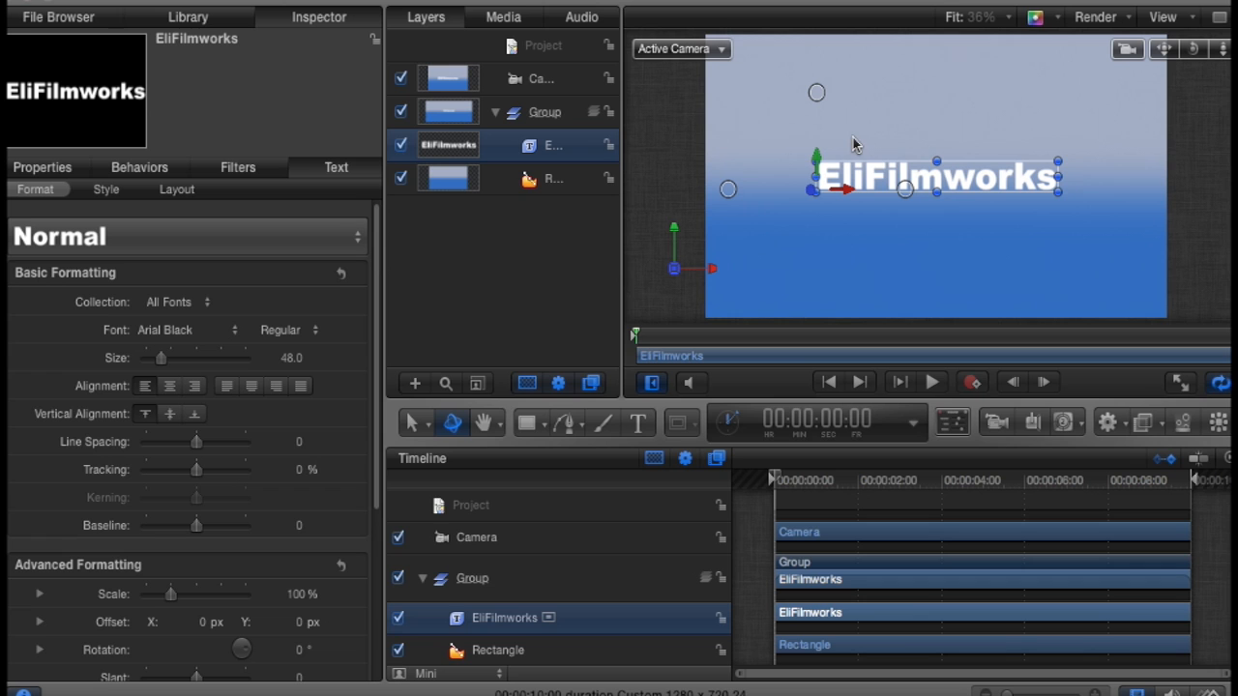
click(713, 49)
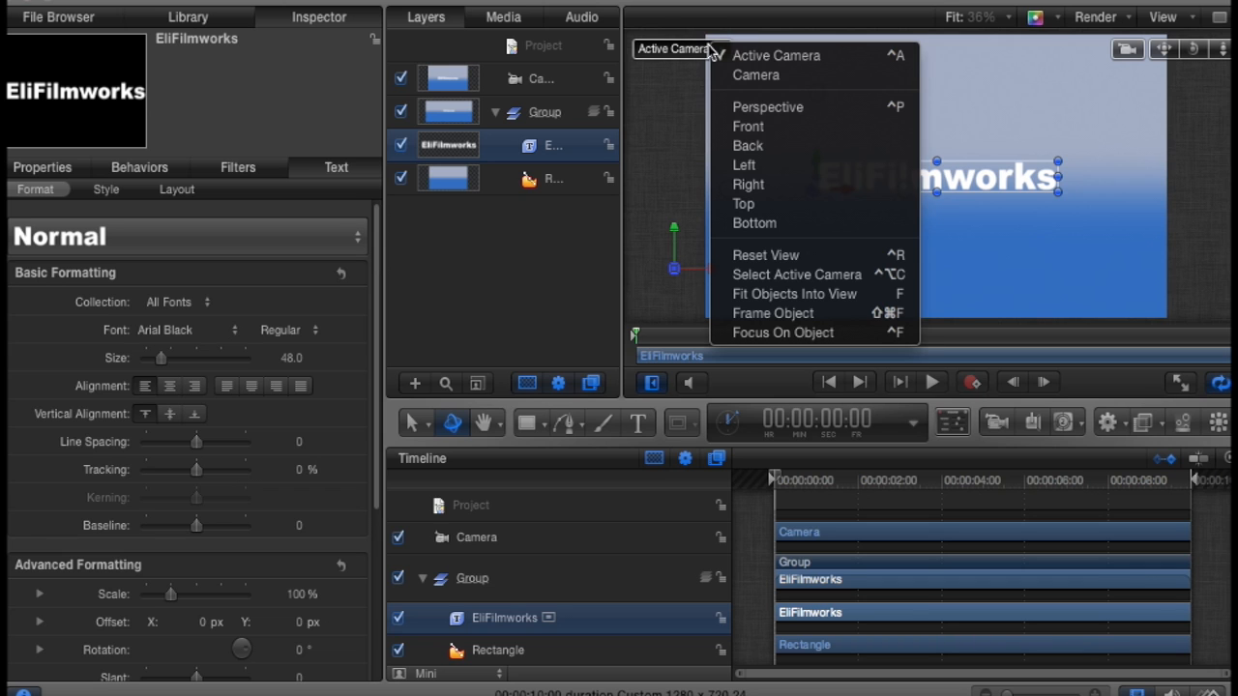
click(781, 187)
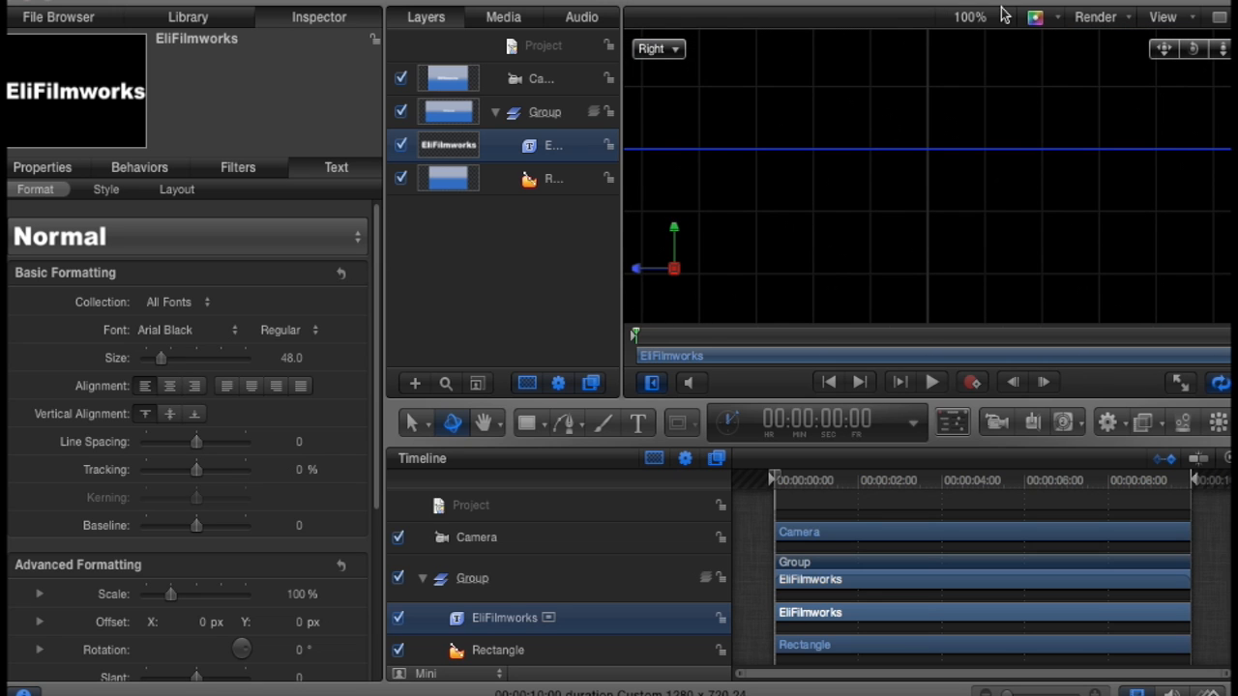
click(1002, 19)
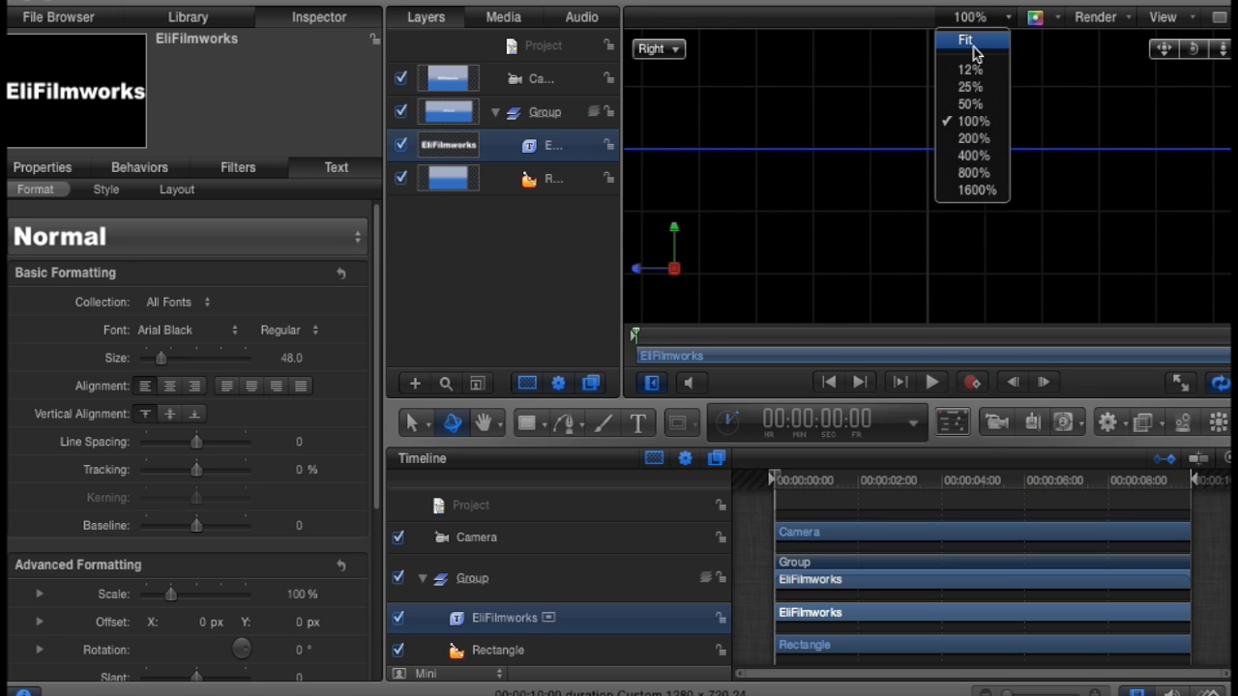
click(973, 47)
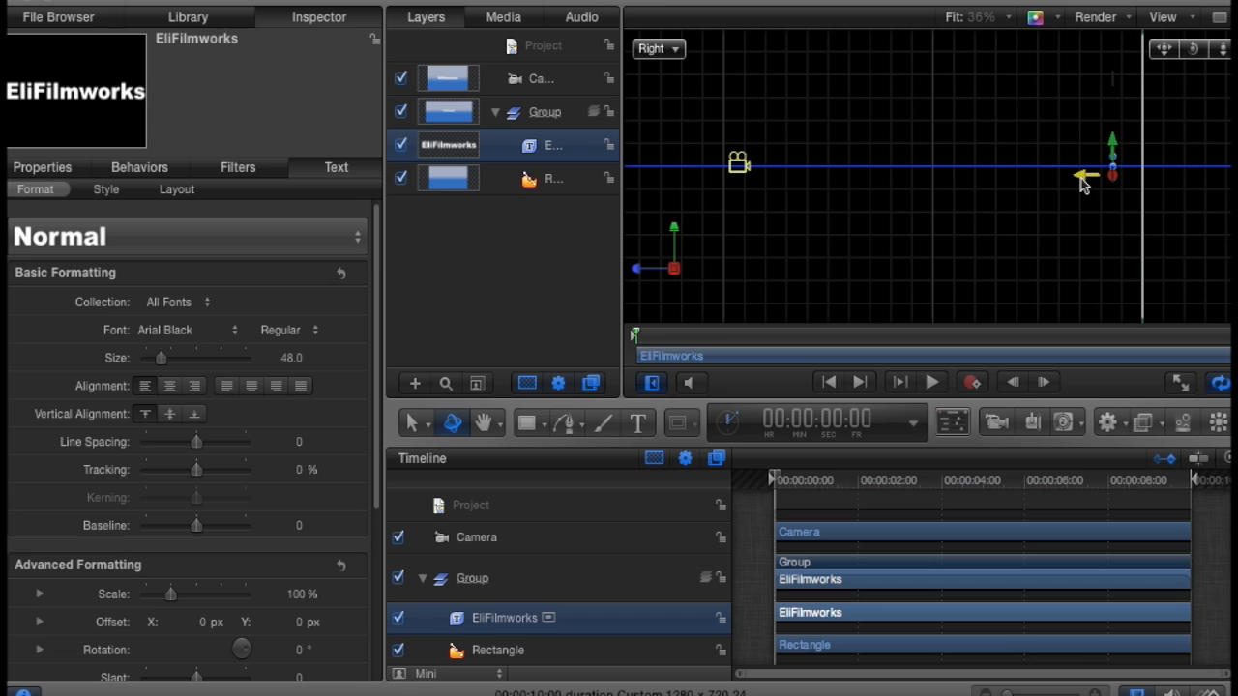
drag(1083, 186, 991, 175)
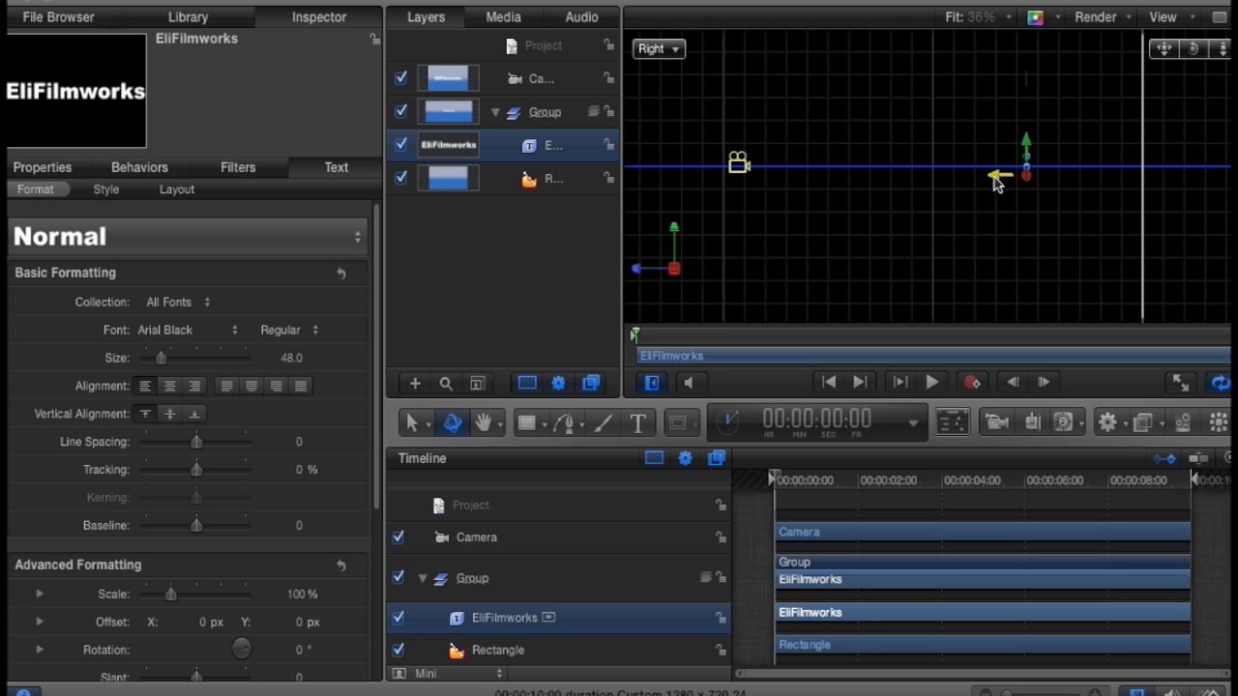
Step: Reselect the EliFilmworks text and shift it slightly back from the camera along the Z axis
click(1142, 153)
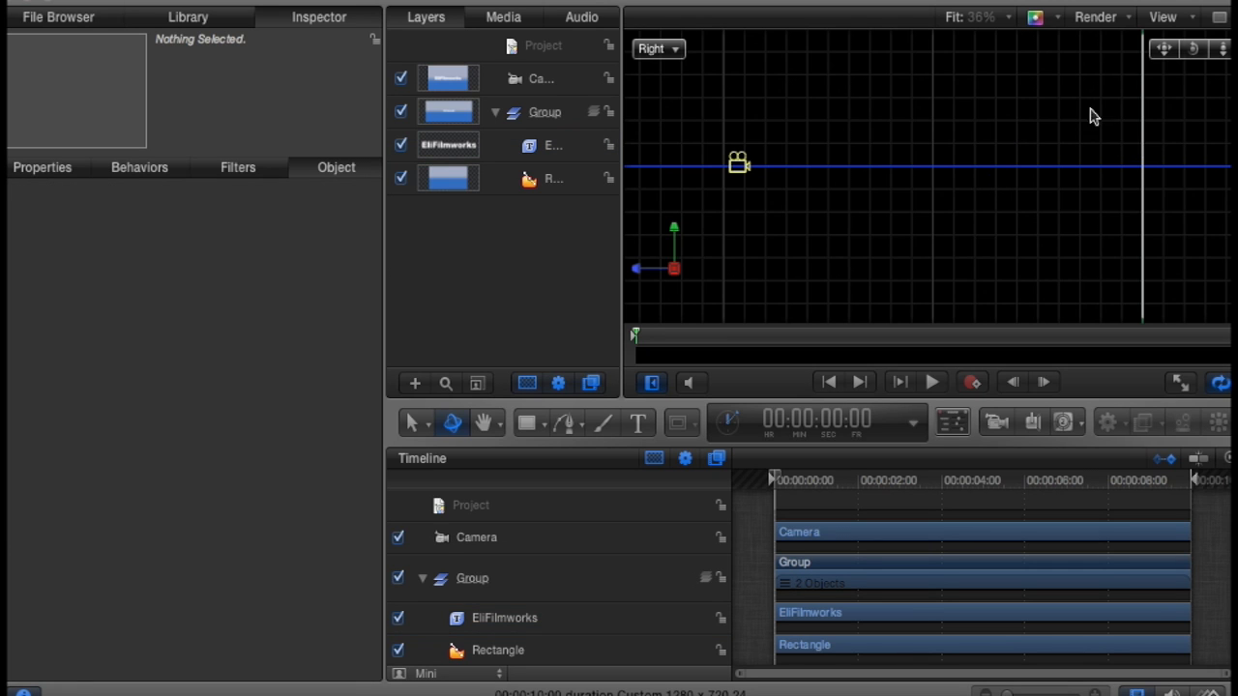
click(467, 153)
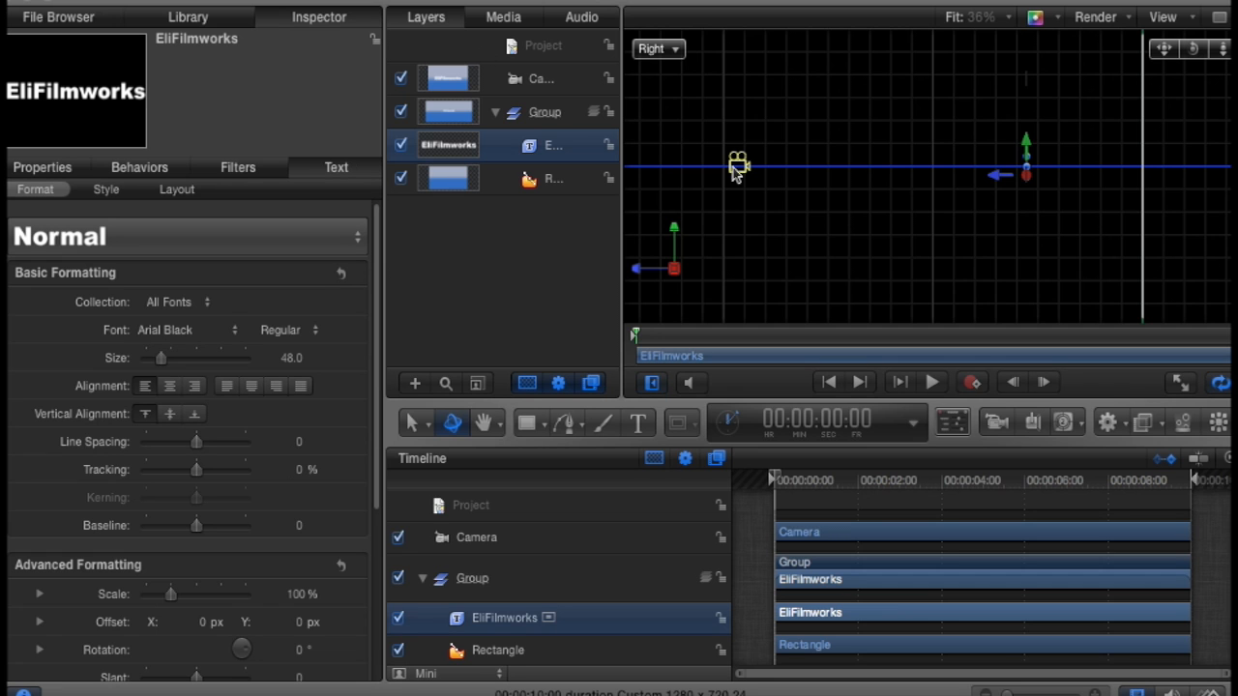
mouse_move(999, 177)
mouse_down()
mouse_move(1040, 177)
mouse_move(1003, 171)
mouse_up()
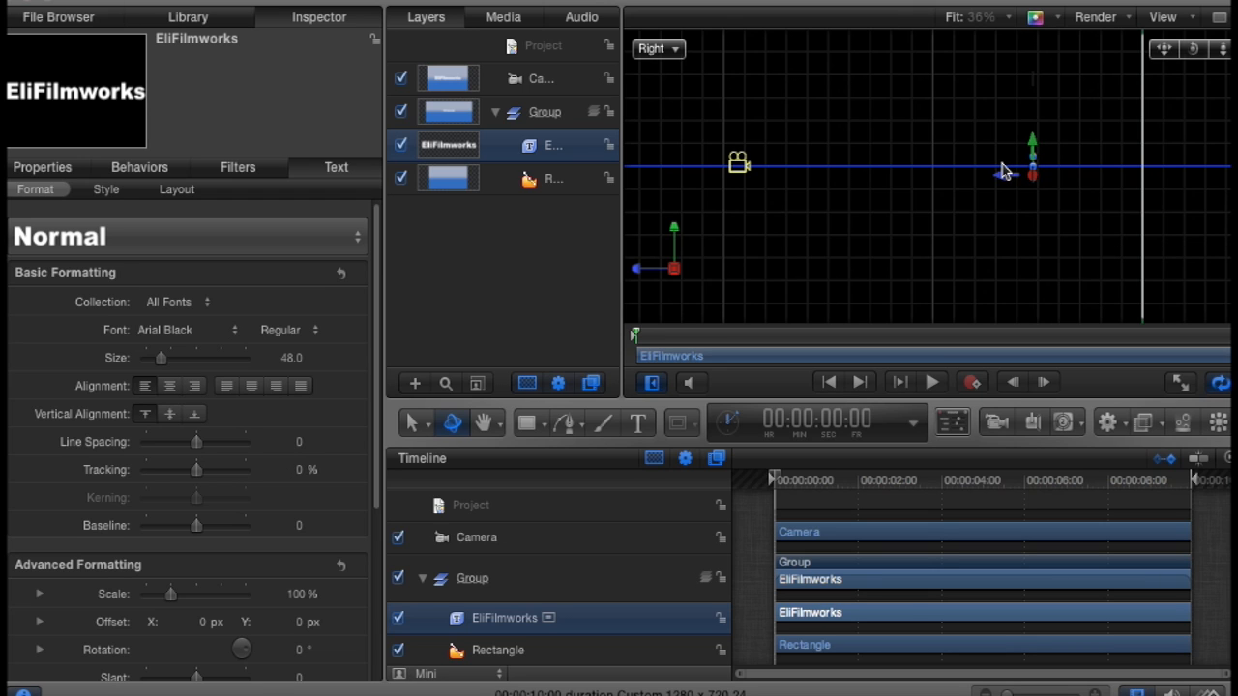
Step: Switch to the Active Camera view and orbit the camera to show the EliFilmworks text at a slight angle
click(655, 50)
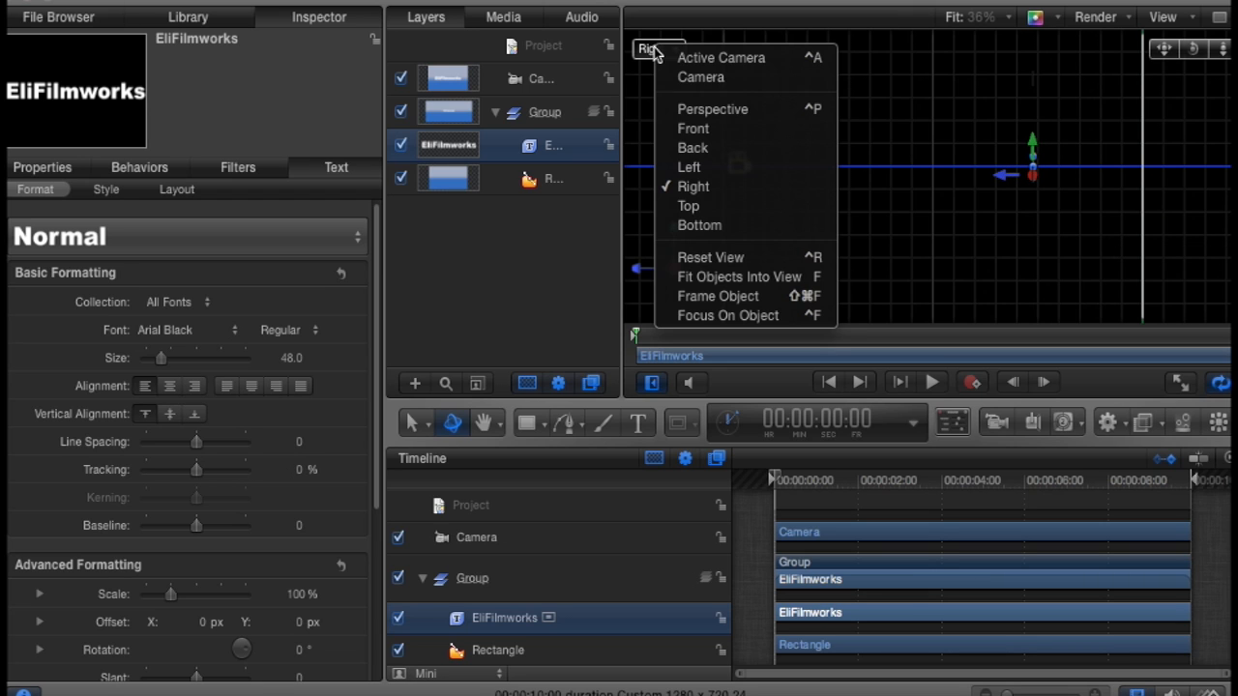
click(720, 58)
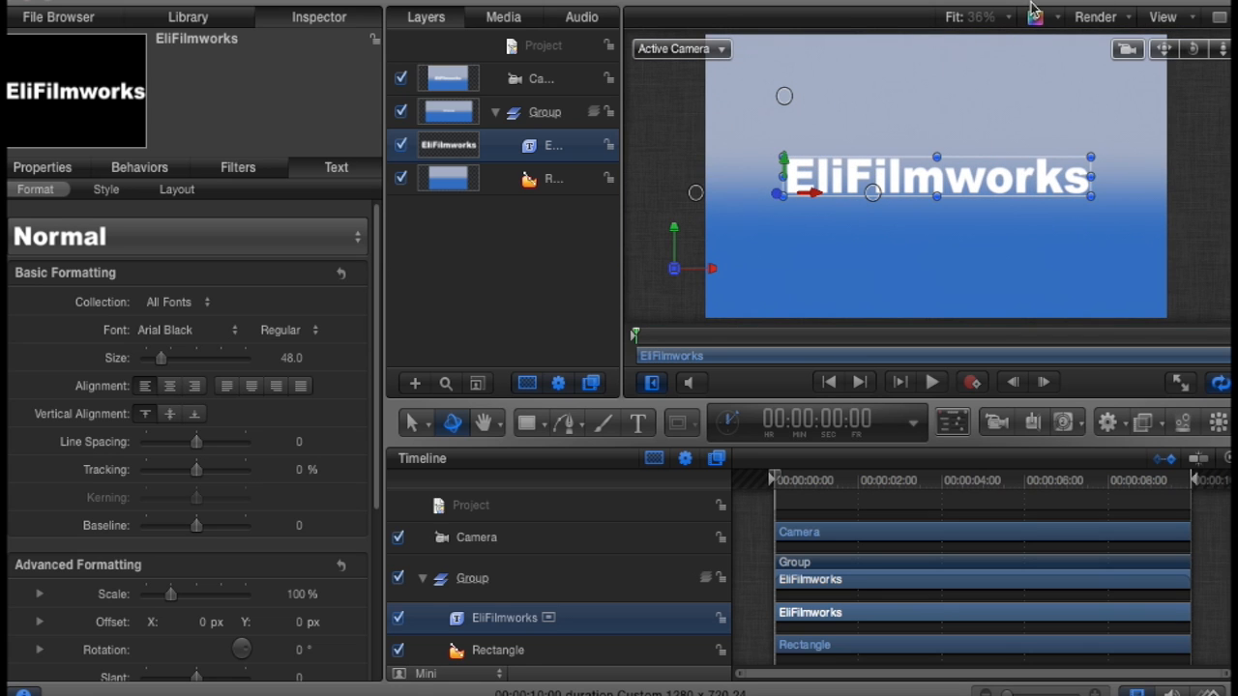
click(1194, 48)
drag(1193, 48, 1157, 62)
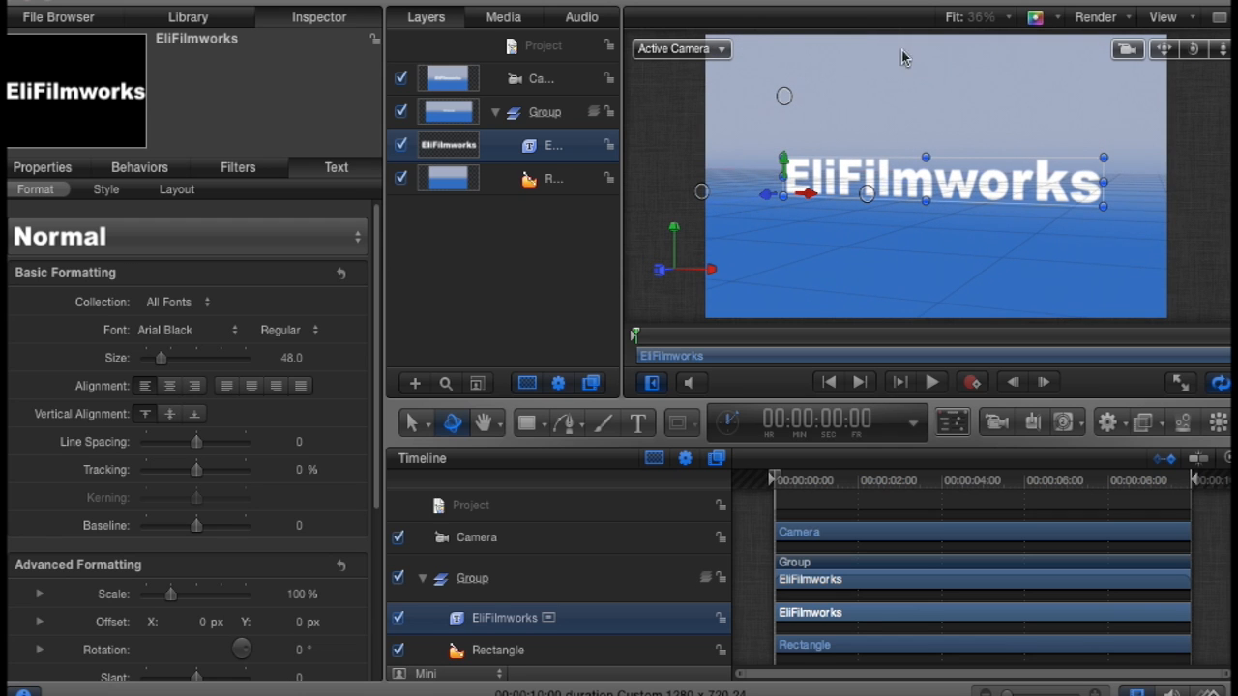
Step: Zoom out to 12% and enlarge the gradient Rectangle outward from its upper-left corner, then fit the canvas view again
click(436, 184)
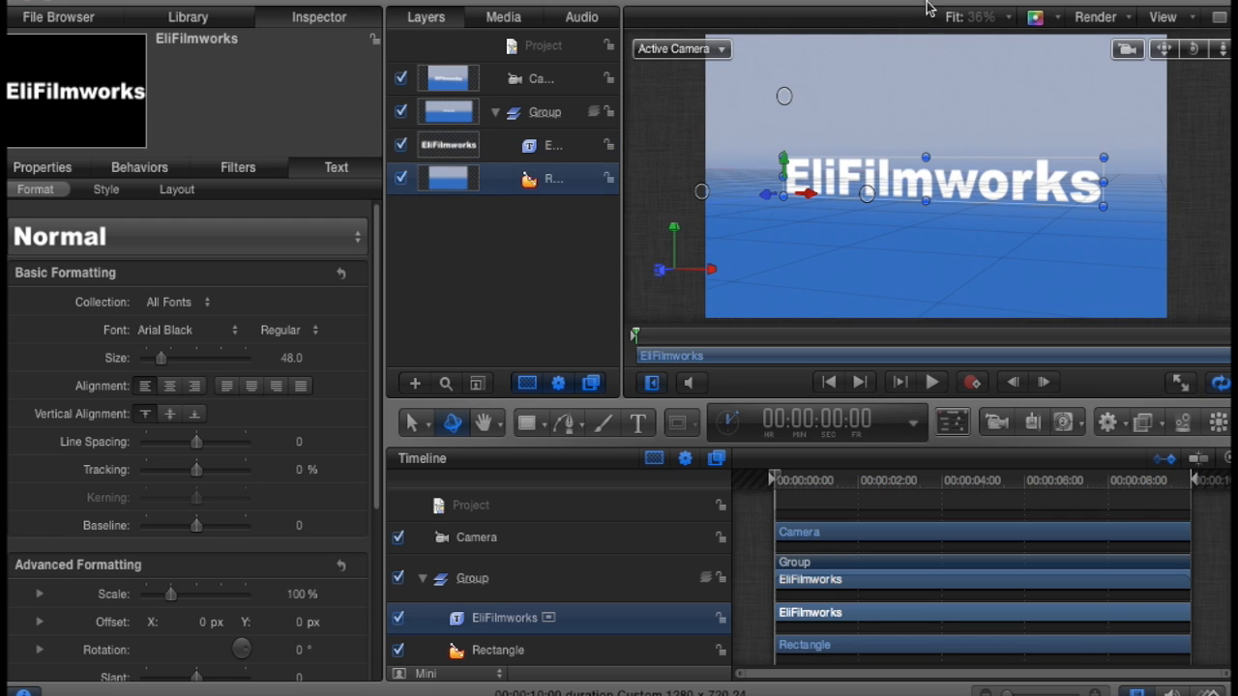
click(990, 25)
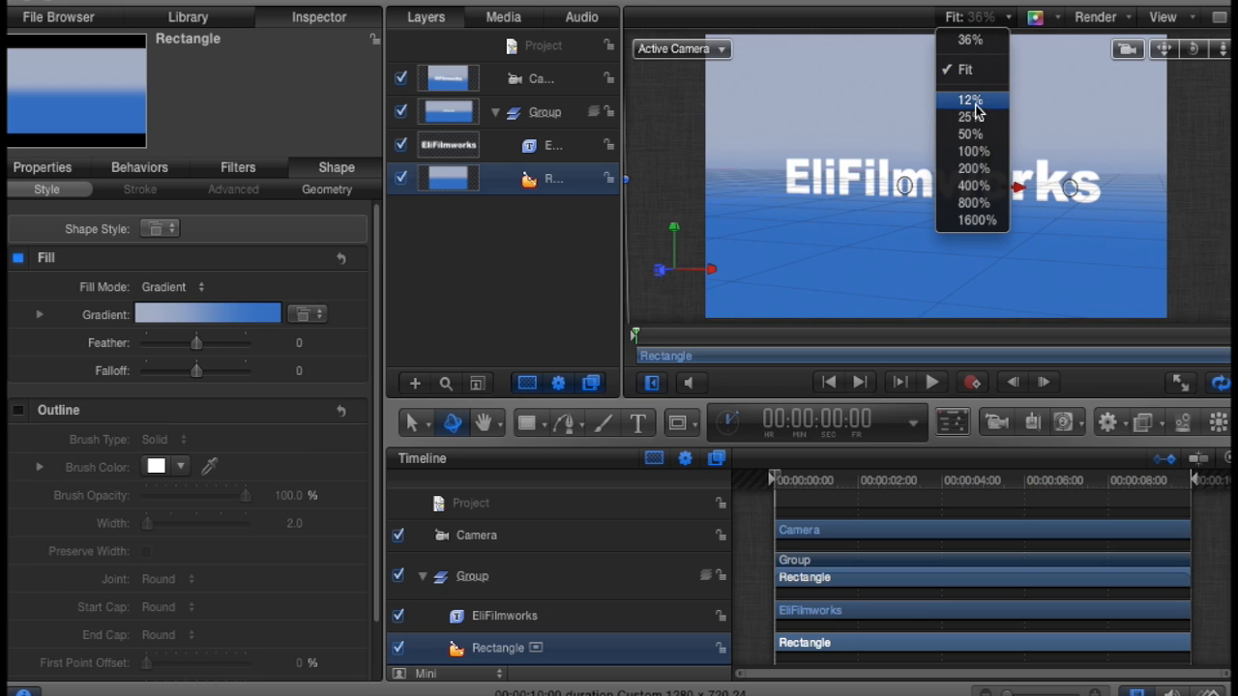
click(970, 100)
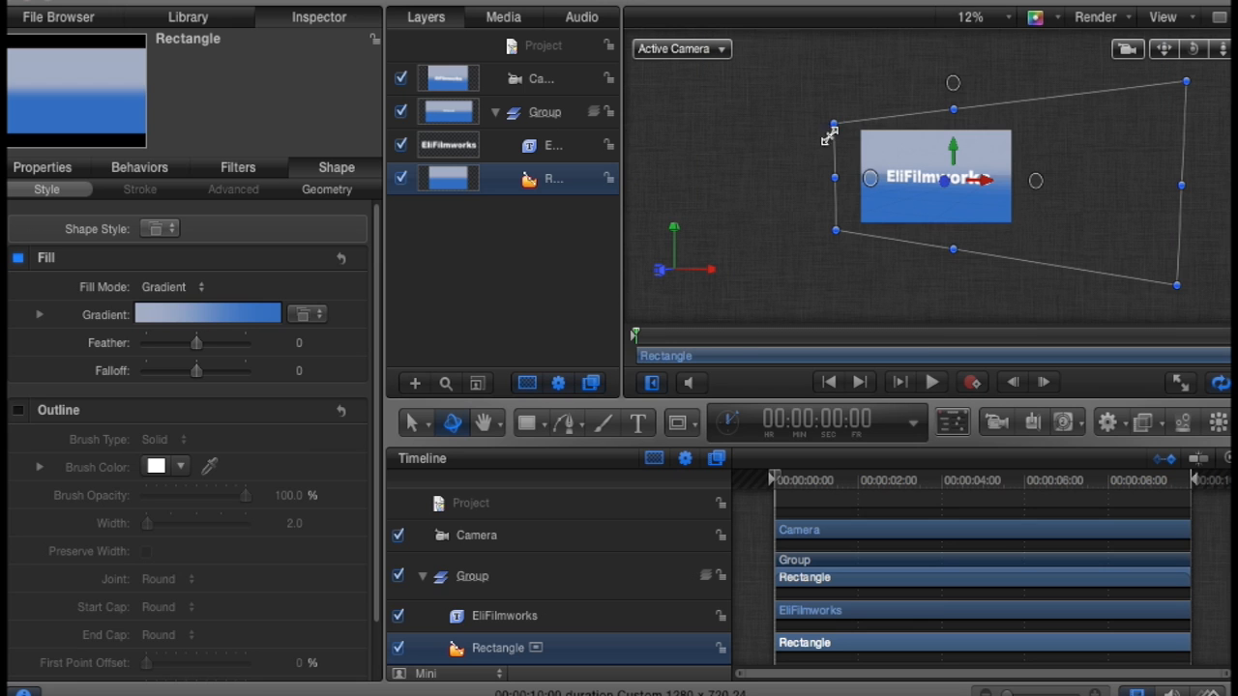
drag(833, 123, 748, 83)
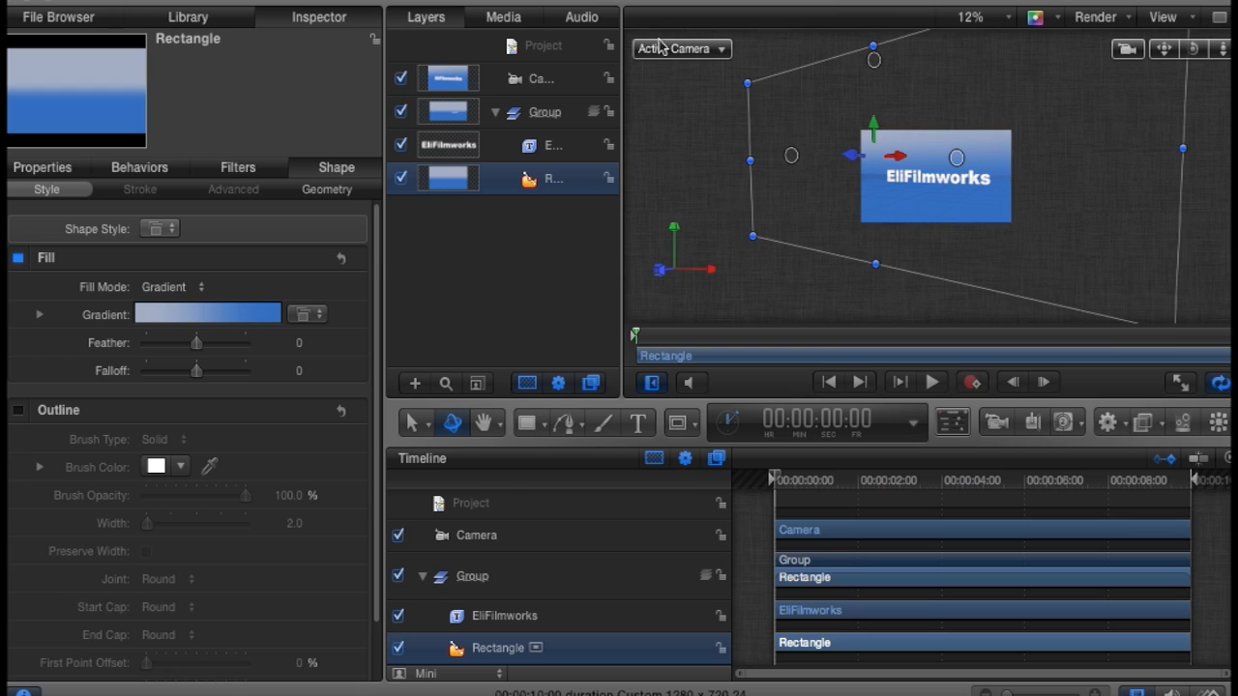
click(677, 49)
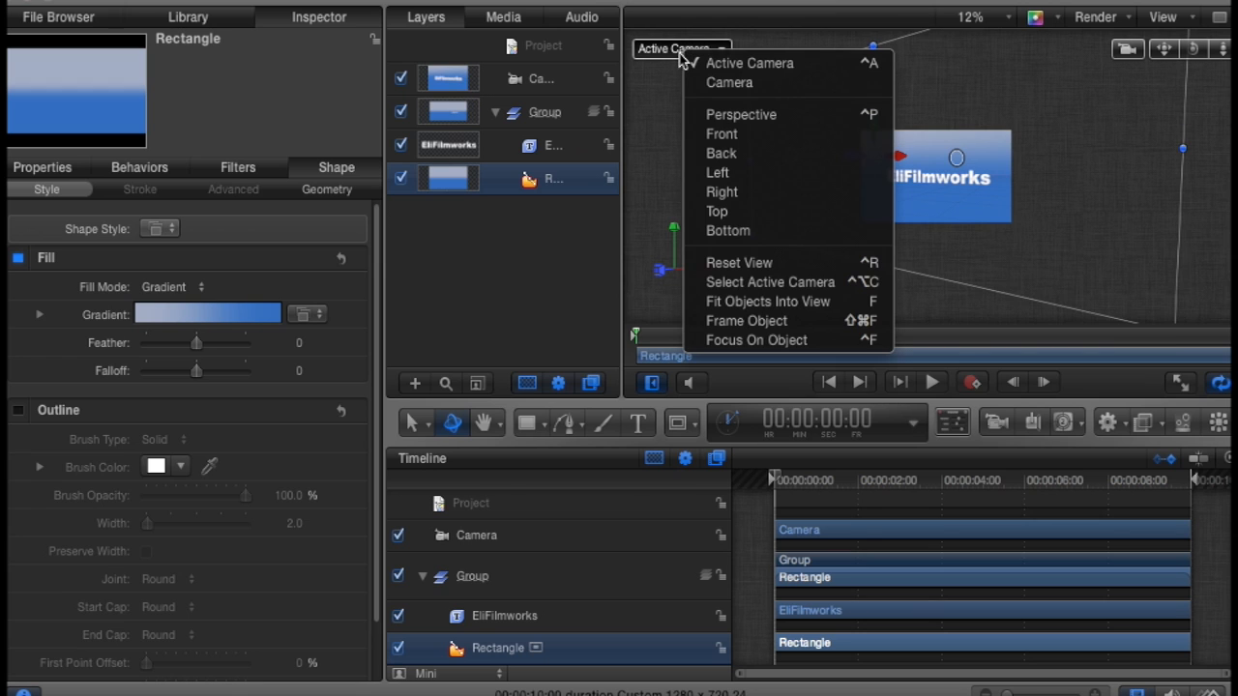
click(650, 89)
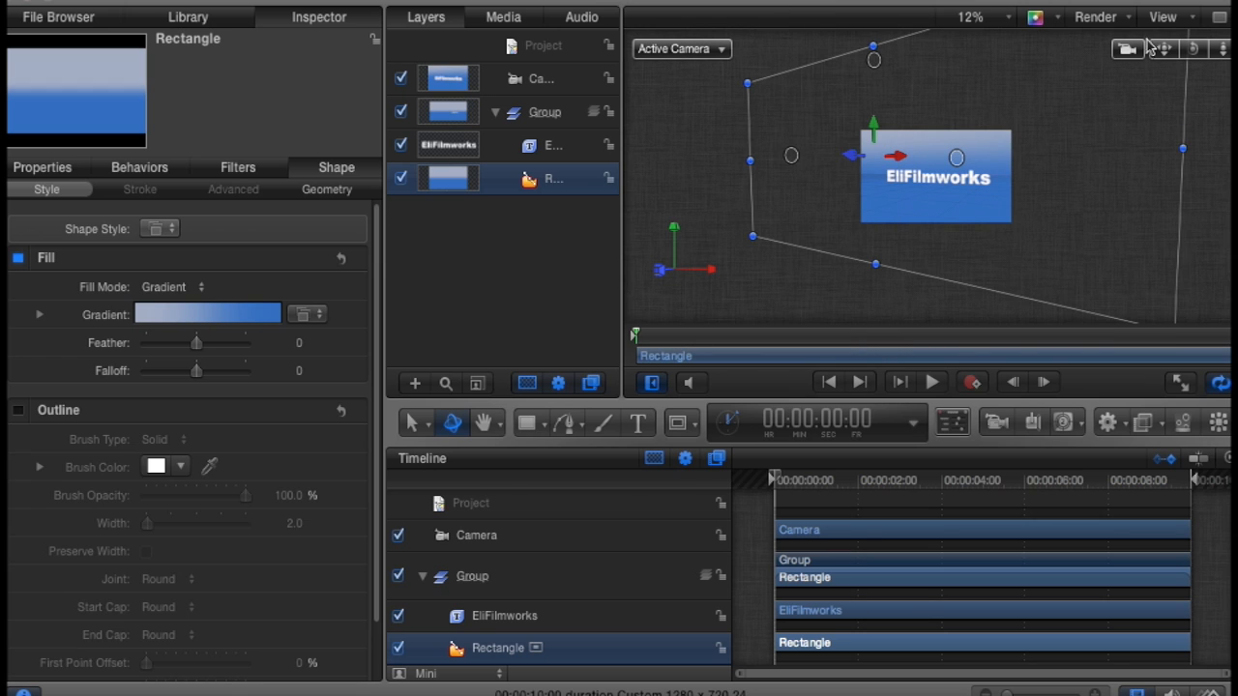
click(989, 18)
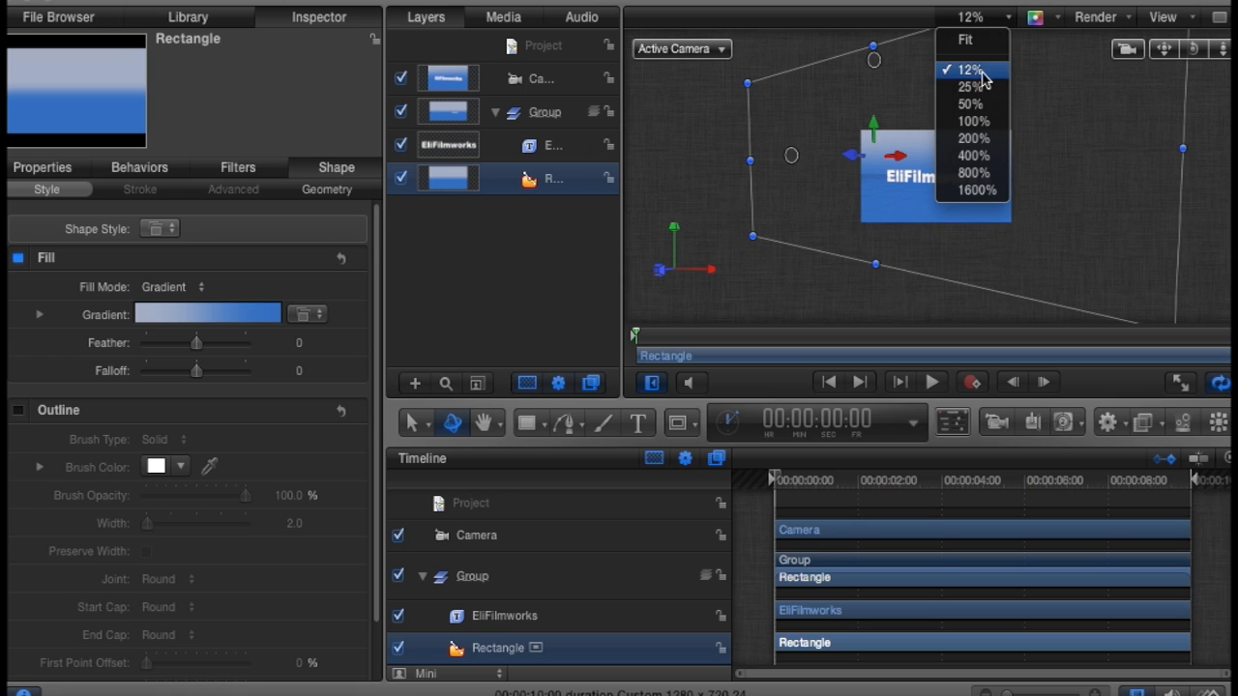
click(968, 40)
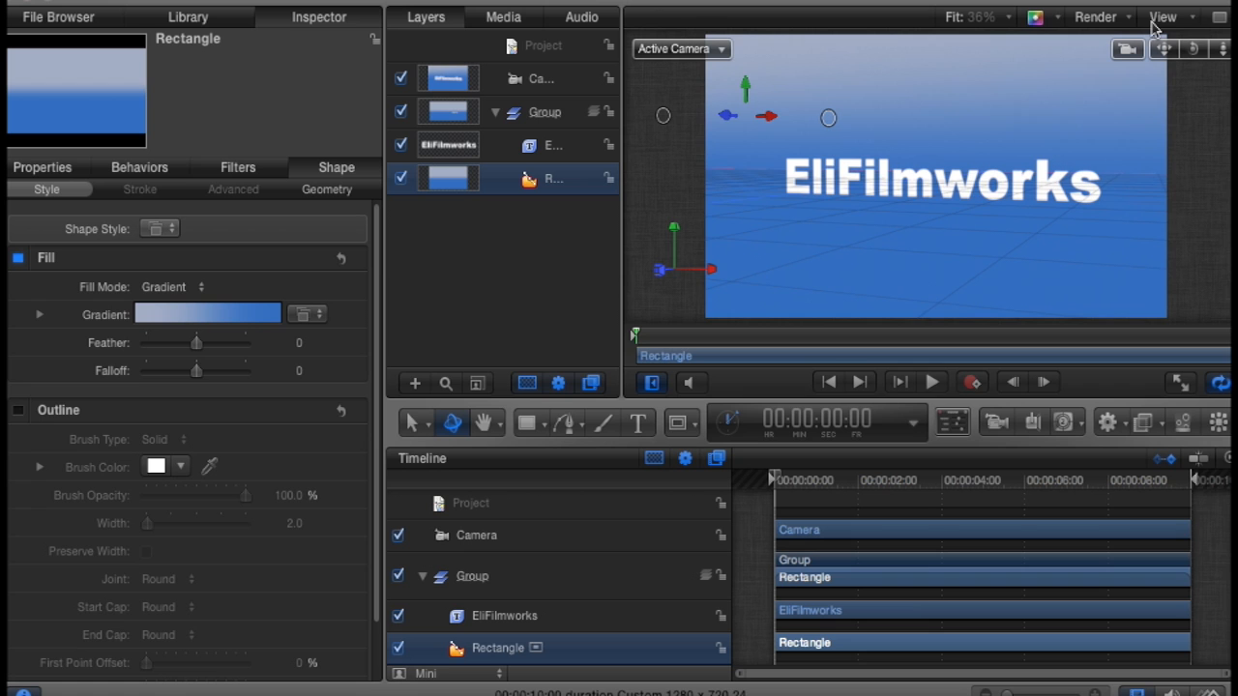
Step: Tilt the camera, add a point light, and place it in front of and above the left end of the EliFilmworks text
mouse_move(1195, 48)
mouse_down()
mouse_move(1173, 53)
mouse_move(1183, 74)
mouse_move(1195, 72)
mouse_move(1194, 56)
mouse_up()
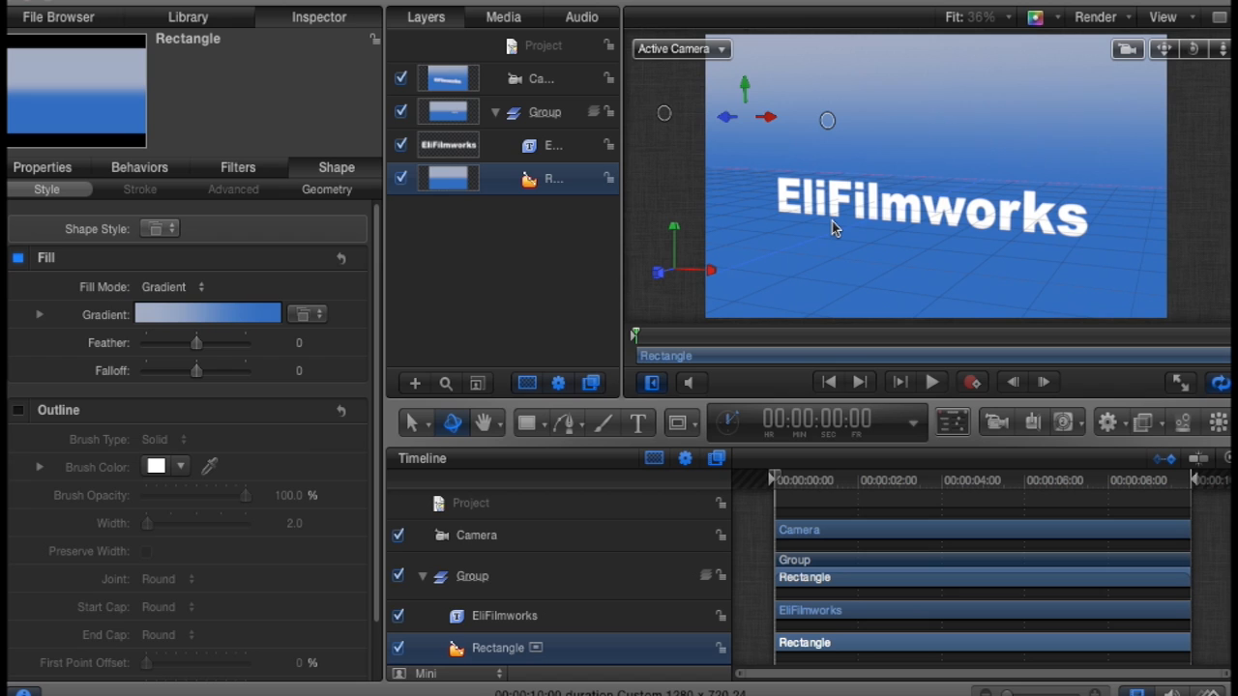
click(1033, 423)
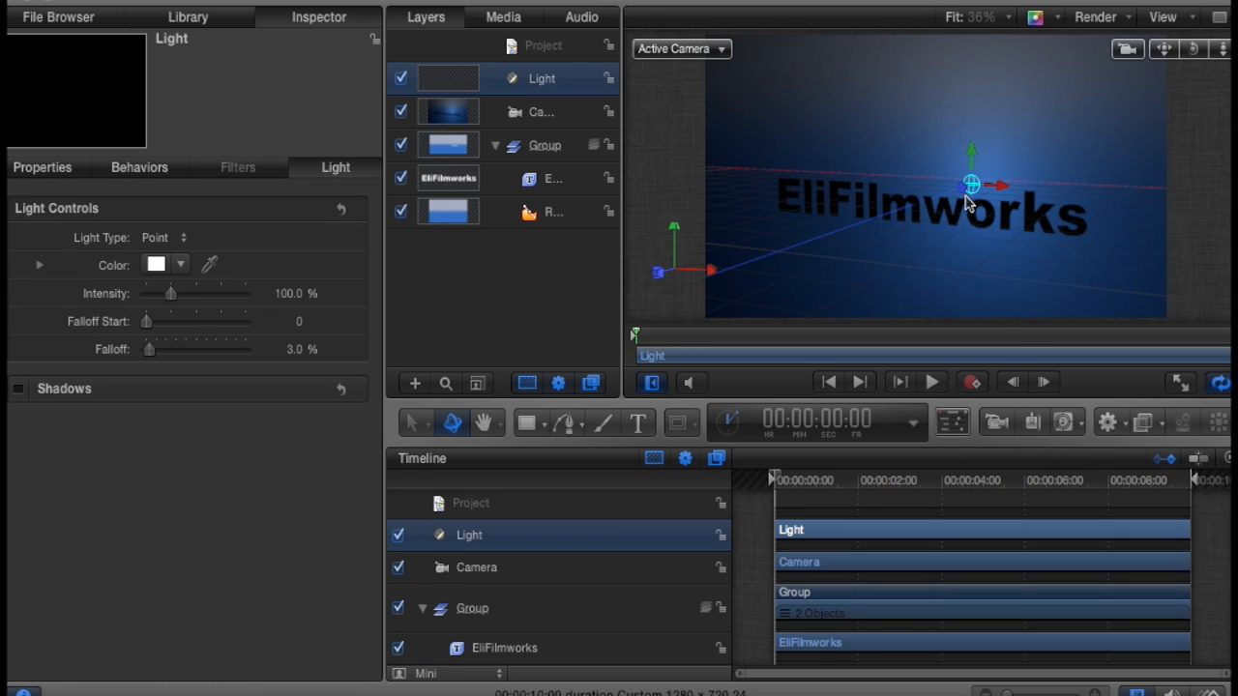
drag(964, 185, 732, 212)
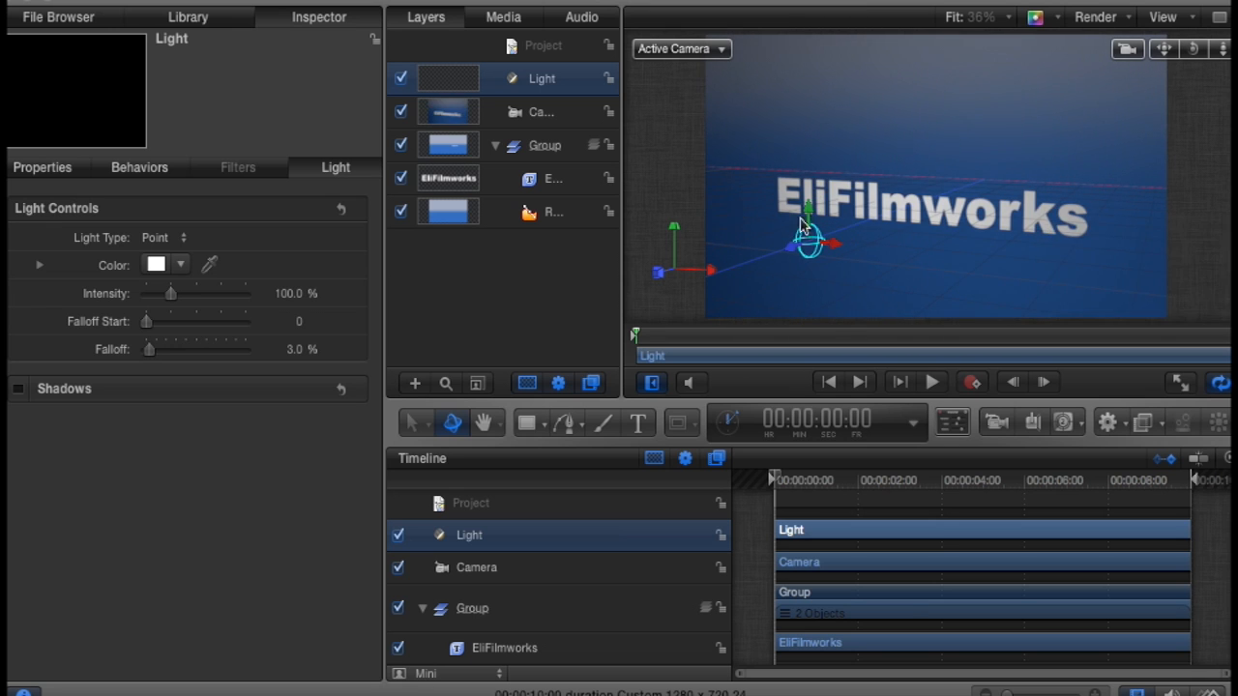
drag(804, 187, 764, 145)
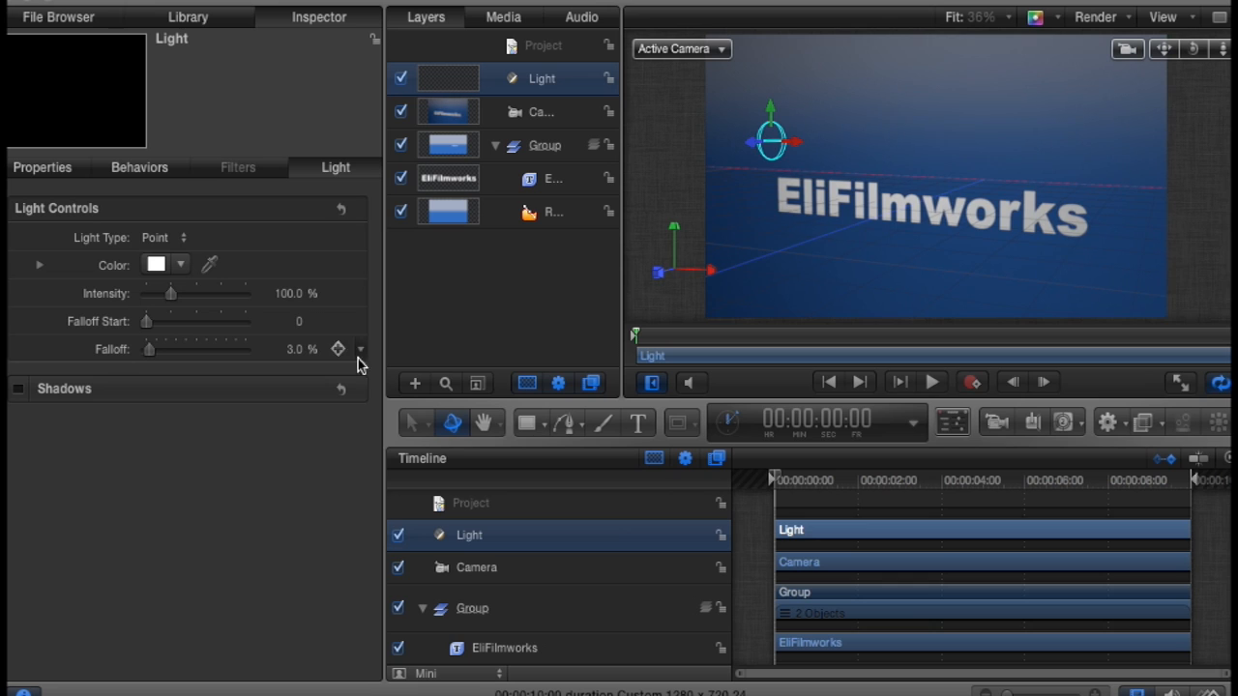
Step: Turn on shadows for the light and orbit the camera to view the text's shadow from a different angle
mouse_move(50, 405)
mouse_move(109, 397)
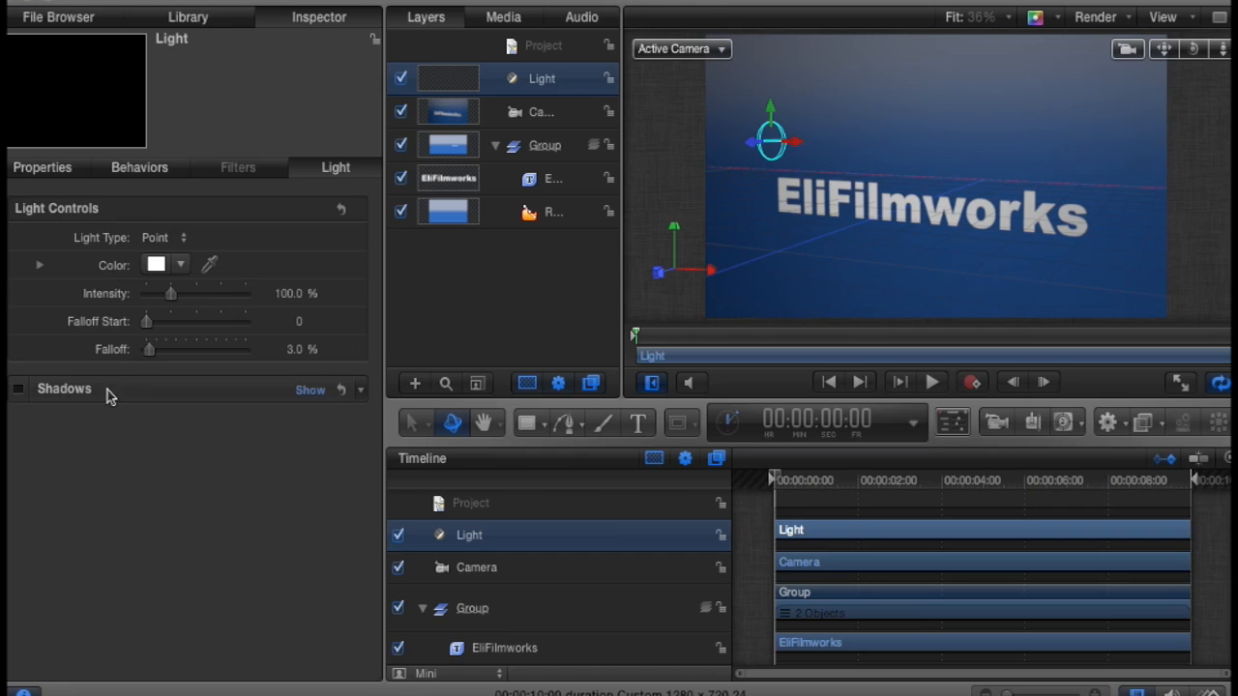
click(18, 392)
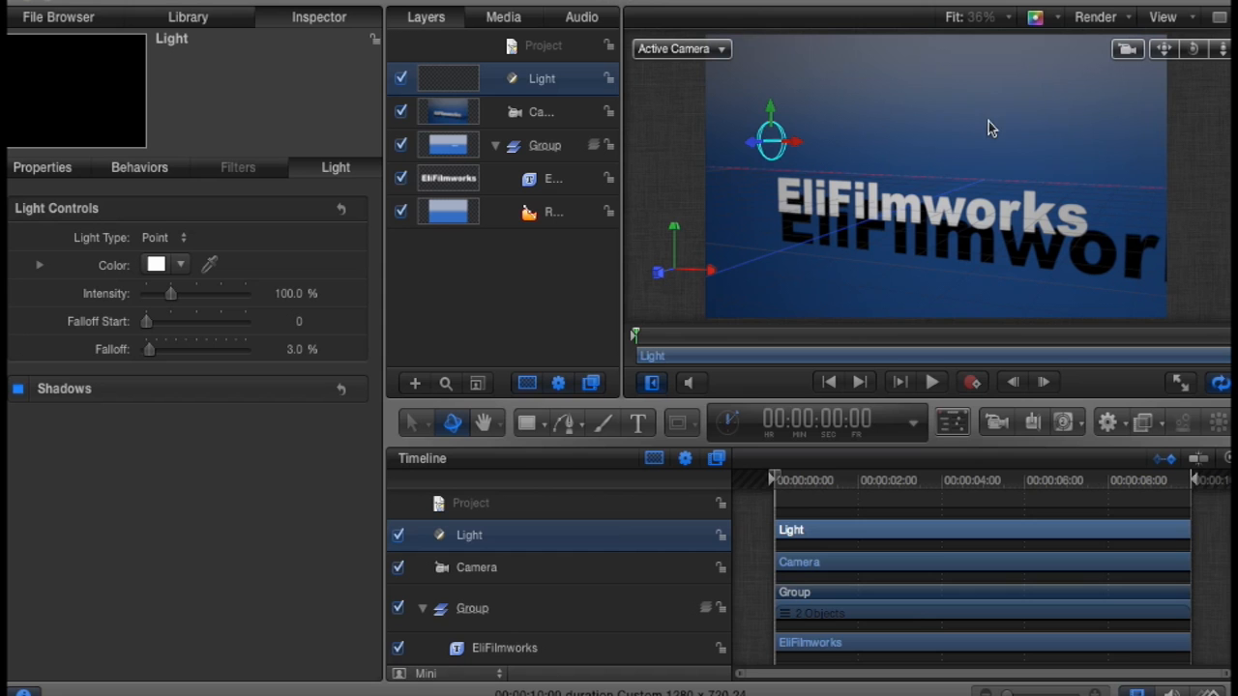
mouse_move(1193, 48)
mouse_down()
mouse_move(1144, 54)
mouse_move(1126, 74)
mouse_move(1143, 81)
mouse_move(1194, 55)
mouse_up()
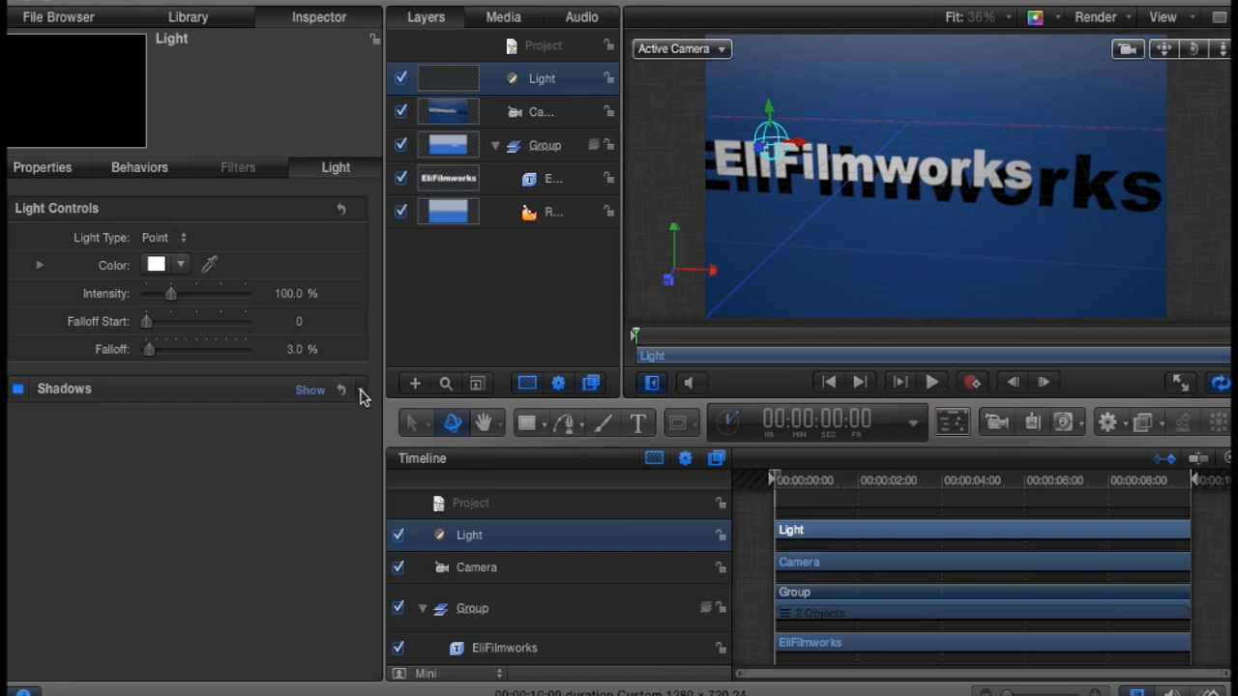
Step: Show the light's shadow settings and raise the shadow softness to 41
click(362, 394)
click(304, 442)
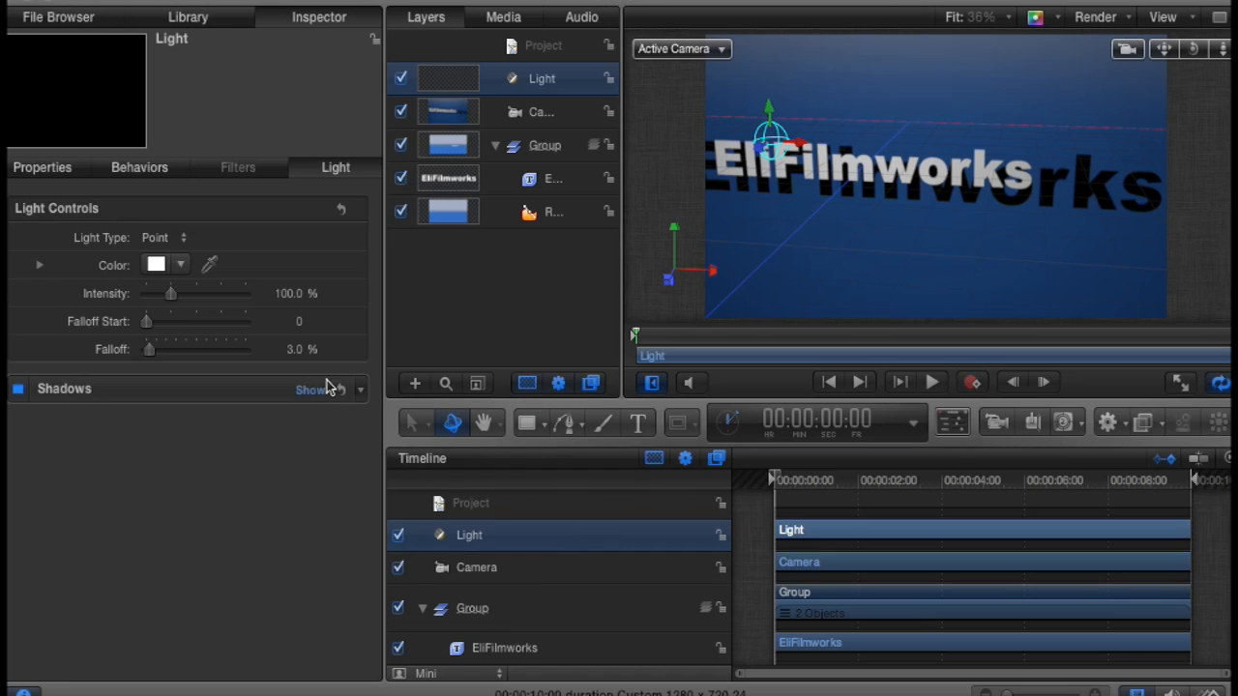
click(309, 390)
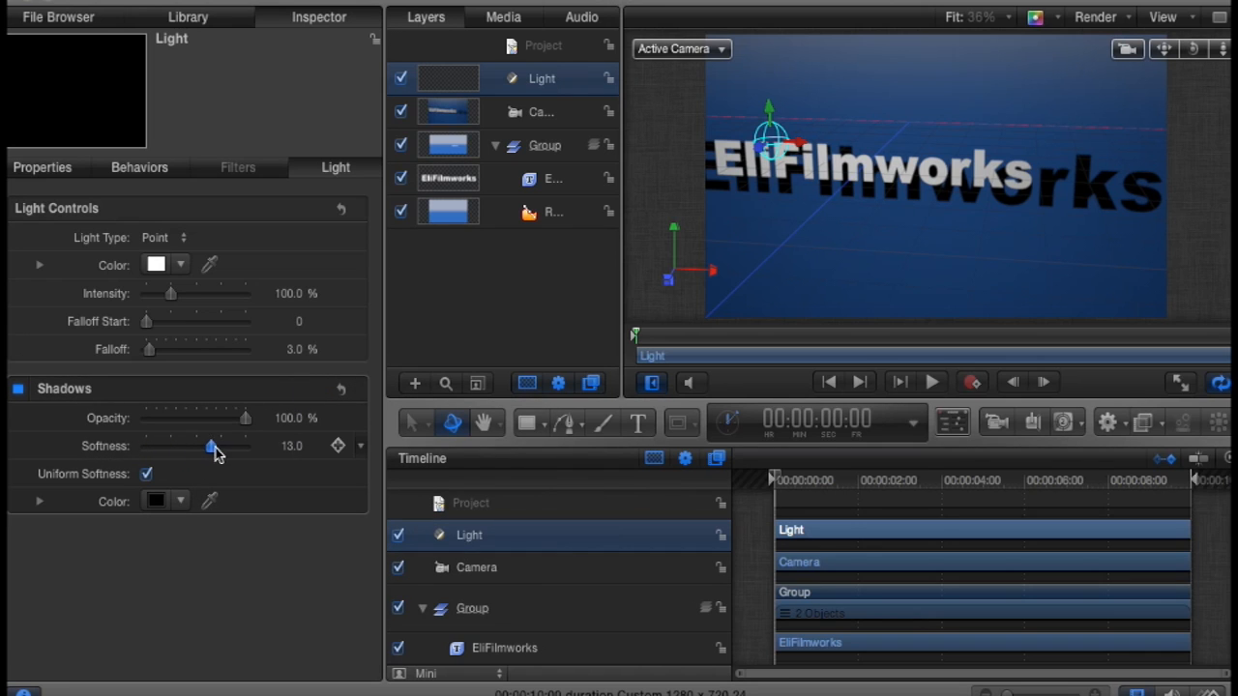
drag(215, 455, 254, 452)
mouse_move(292, 446)
mouse_down()
mouse_move(292, 433)
mouse_move(292, 447)
mouse_up()
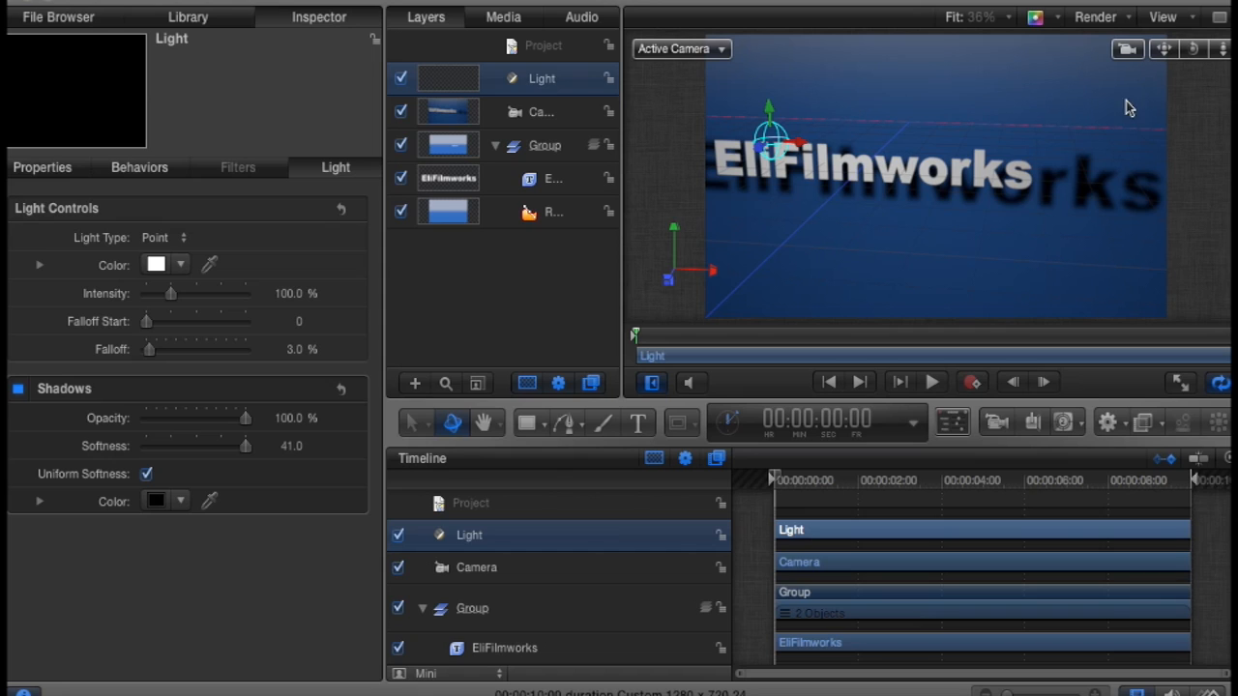
Step: Orbit the camera to a higher view of the text and lower the light along the Y axis
drag(1194, 49, 1166, 56)
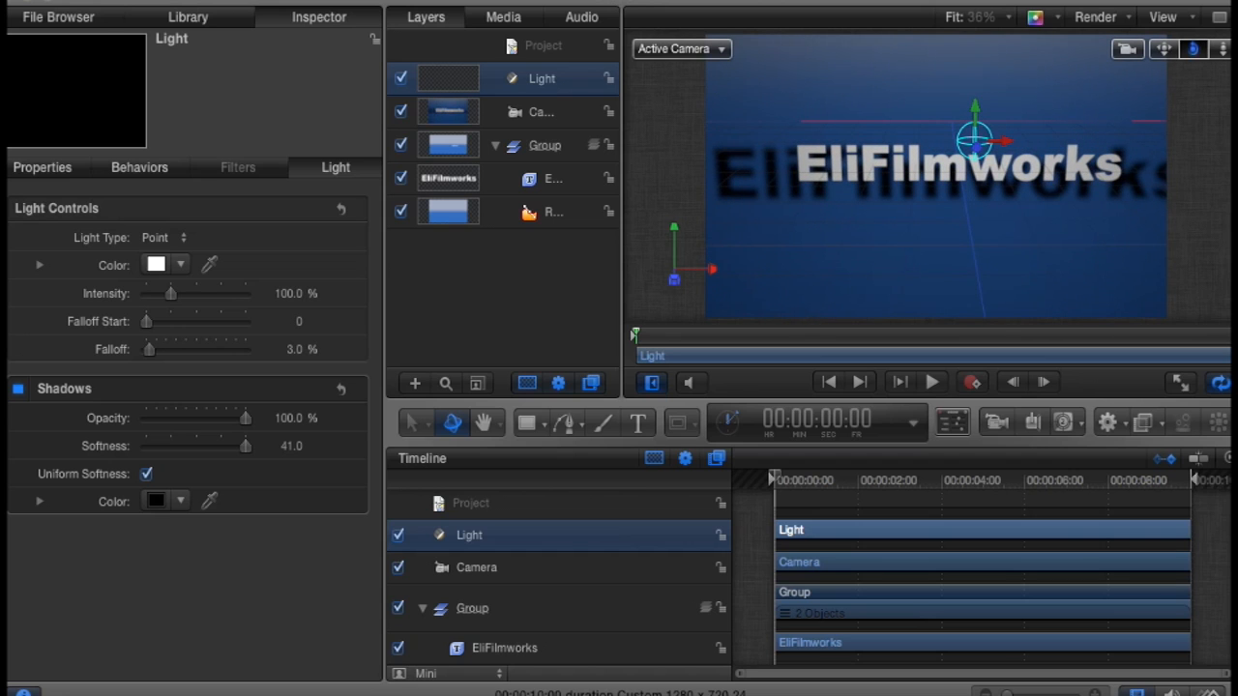
drag(1193, 50, 1198, 53)
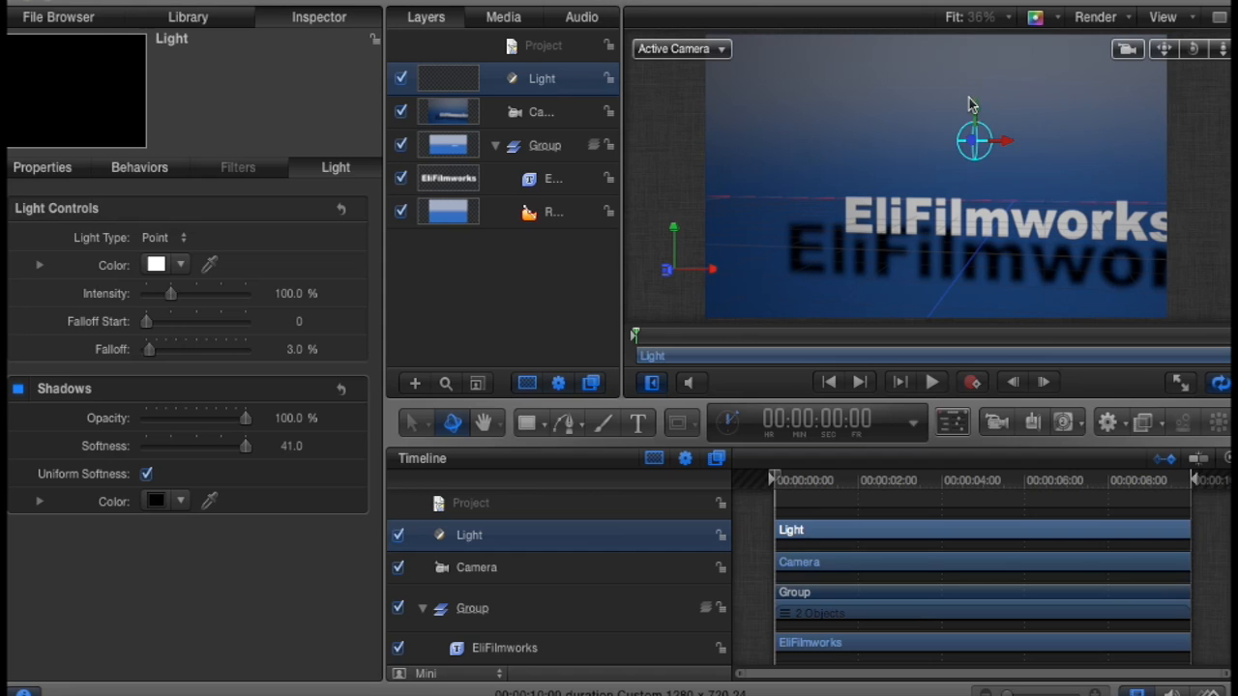
drag(977, 116, 923, 155)
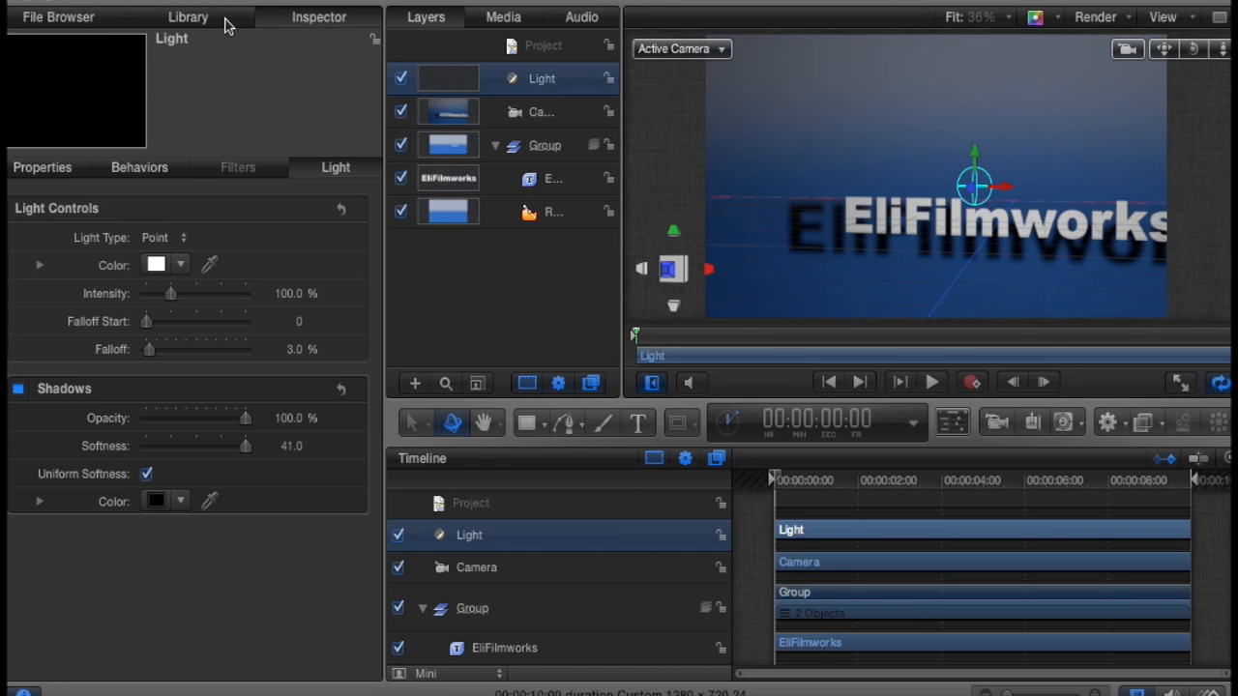
Step: Find the Calligraphic Trails particle emitter in the Library and add it to the project as a new full-length layer
click(188, 17)
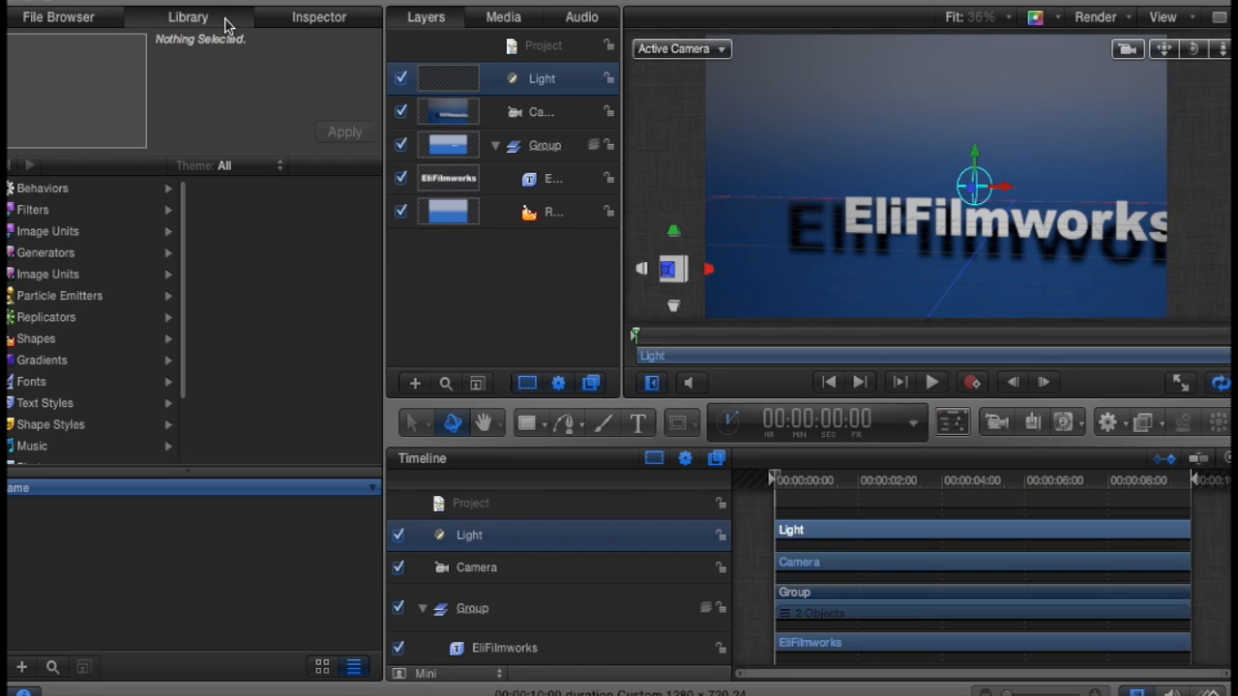
click(113, 300)
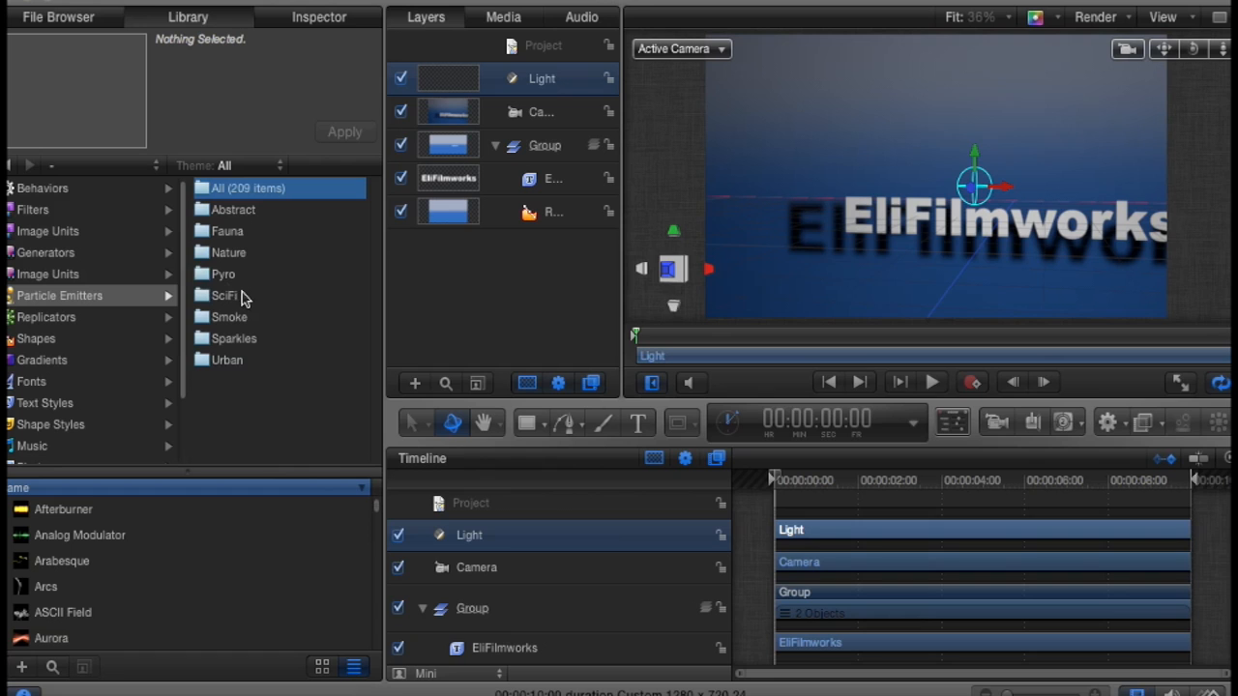
scroll(178, 523, down, 3)
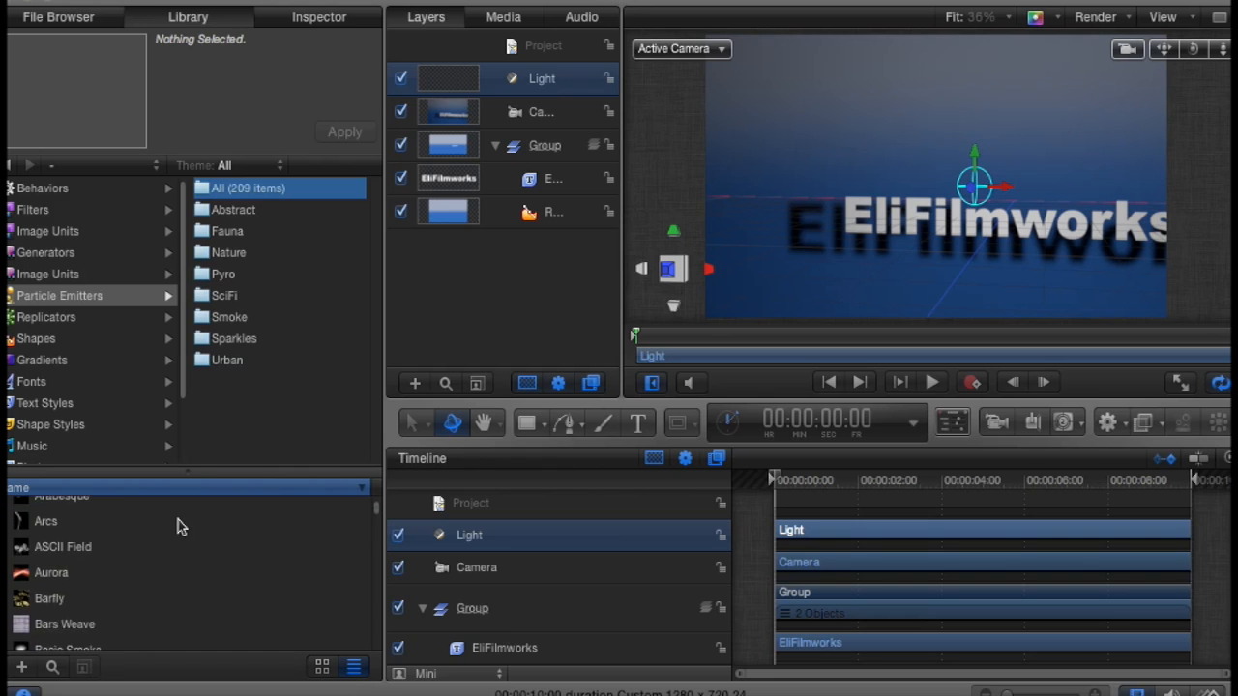
scroll(178, 523, down, 20)
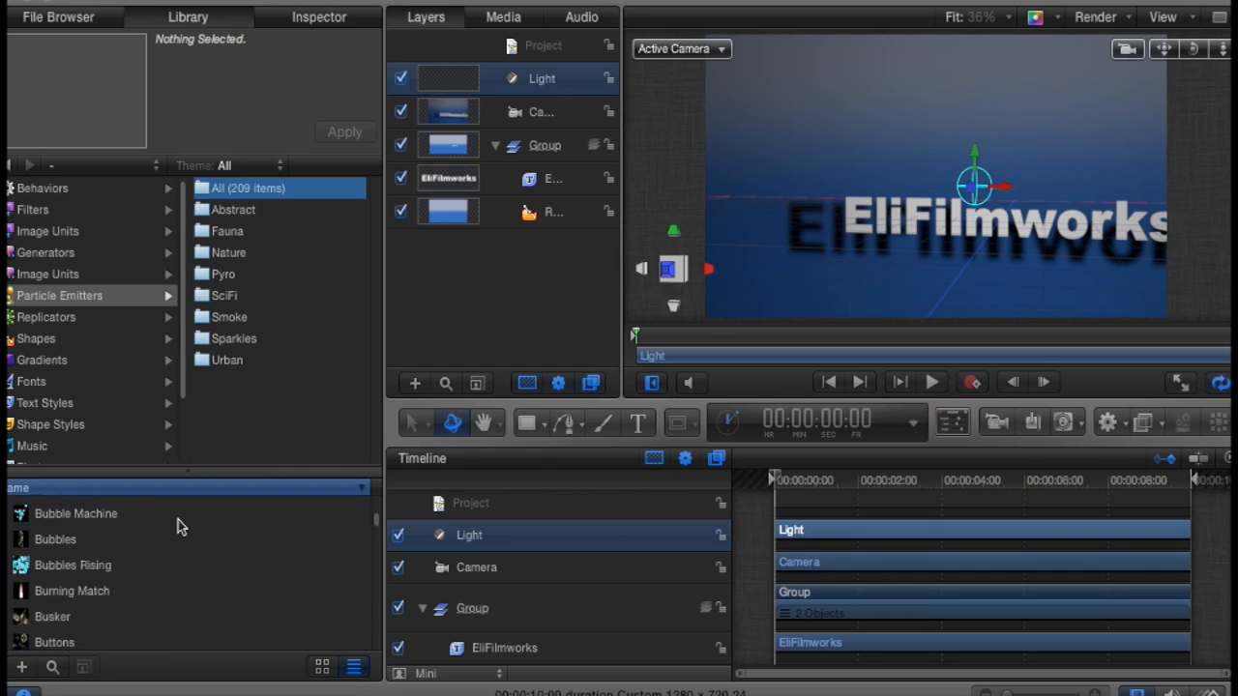
scroll(178, 527, down, 5)
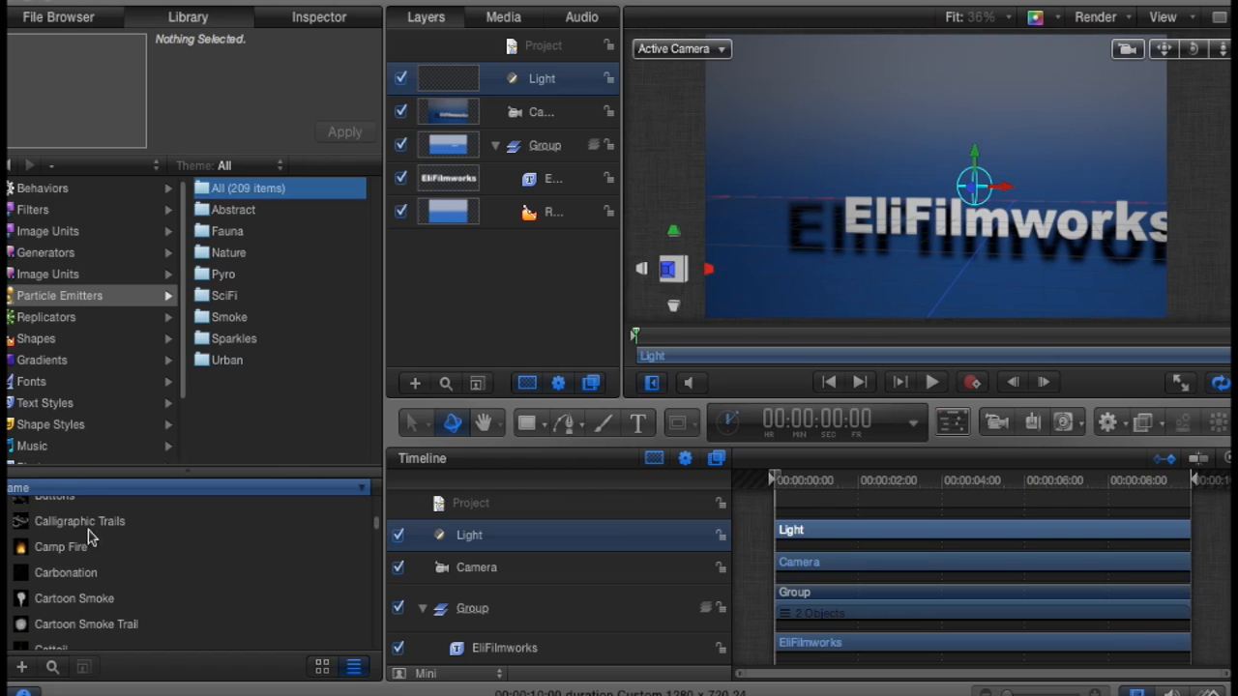
click(83, 530)
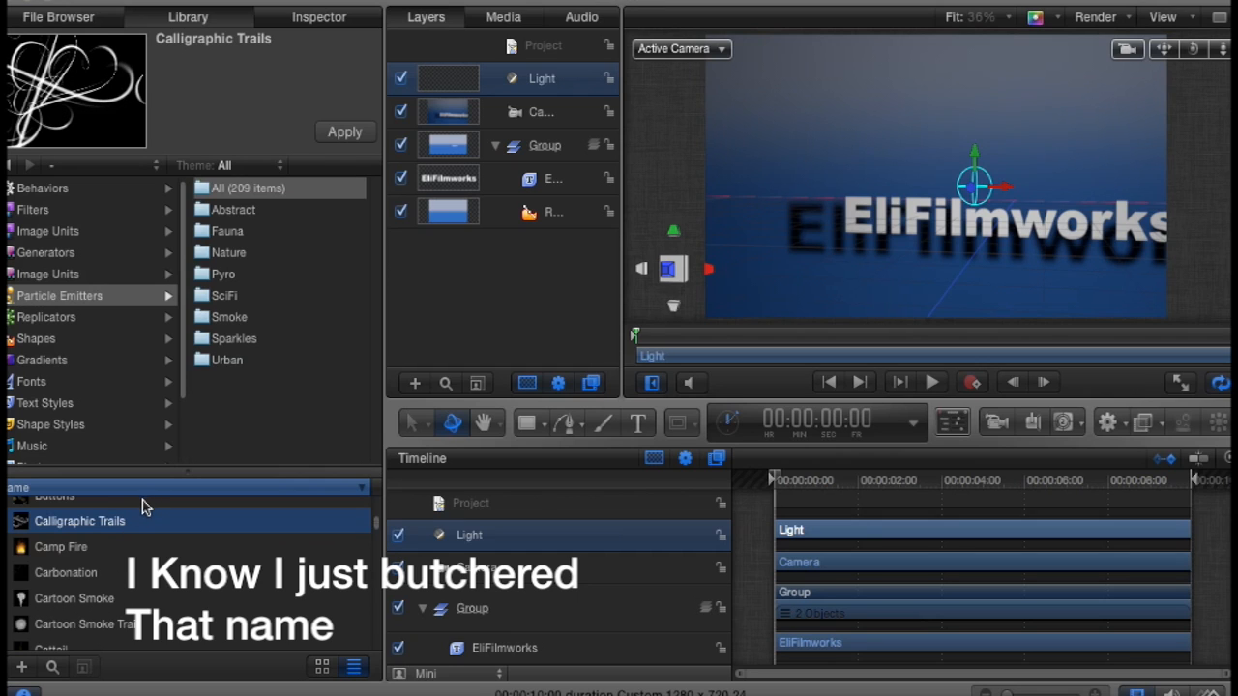
drag(161, 525, 792, 506)
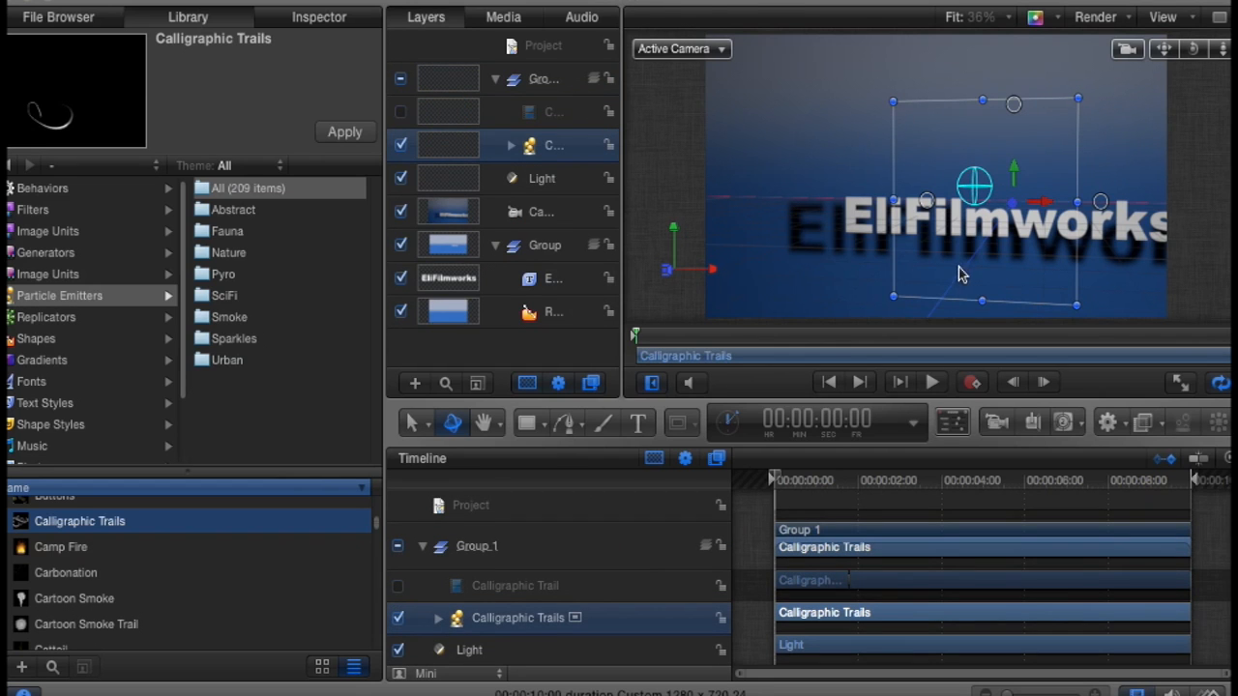
Step: Move the Calligraphic Trails emitter to the start of the EliFilmworks text and paste a copy of it at 00:00:00:23
drag(963, 273, 782, 262)
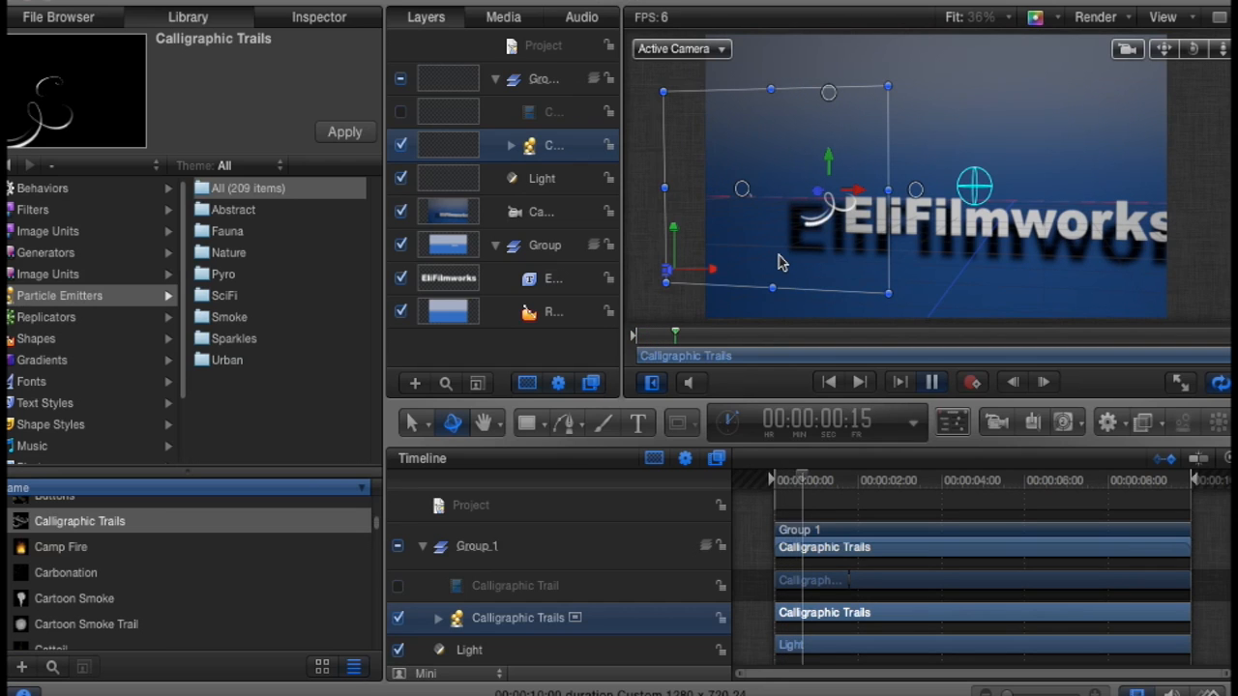
key(space)
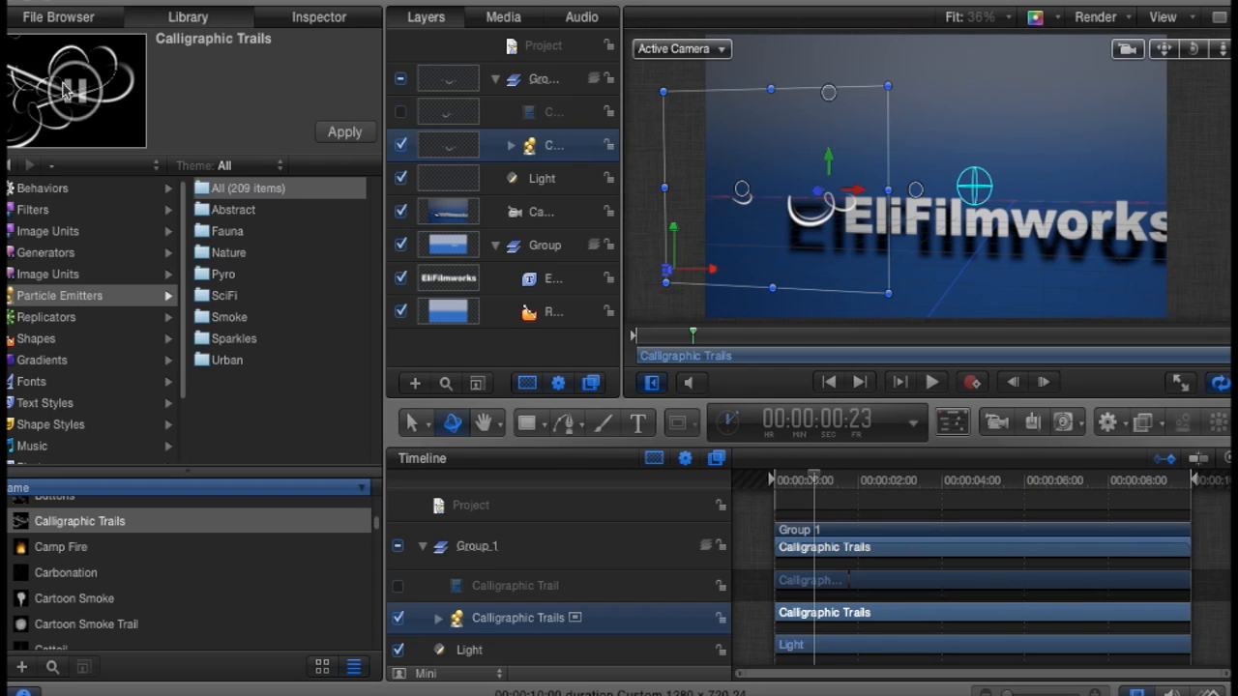
drag(751, 258, 783, 253)
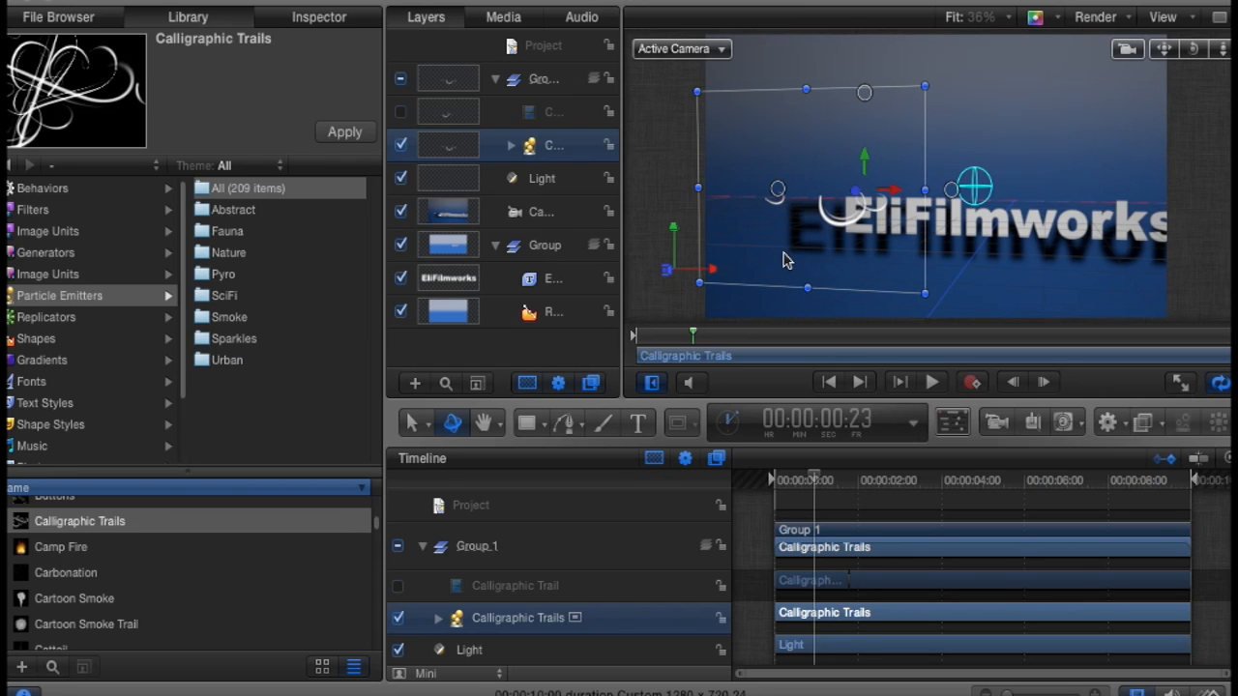
key(super+v)
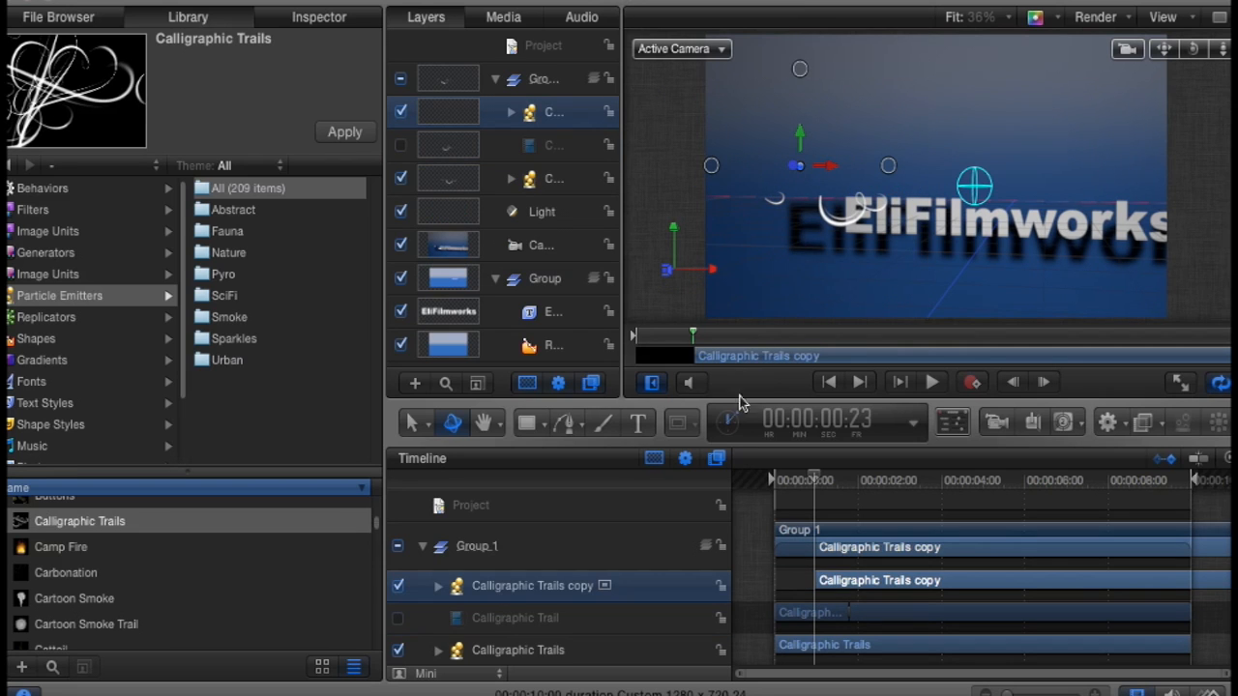
Step: Move the original Calligraphic Trails emitter to the far end of the EliFilmworks text and shift the copy's clip to the timeline's beginning
click(785, 236)
drag(786, 235, 1044, 174)
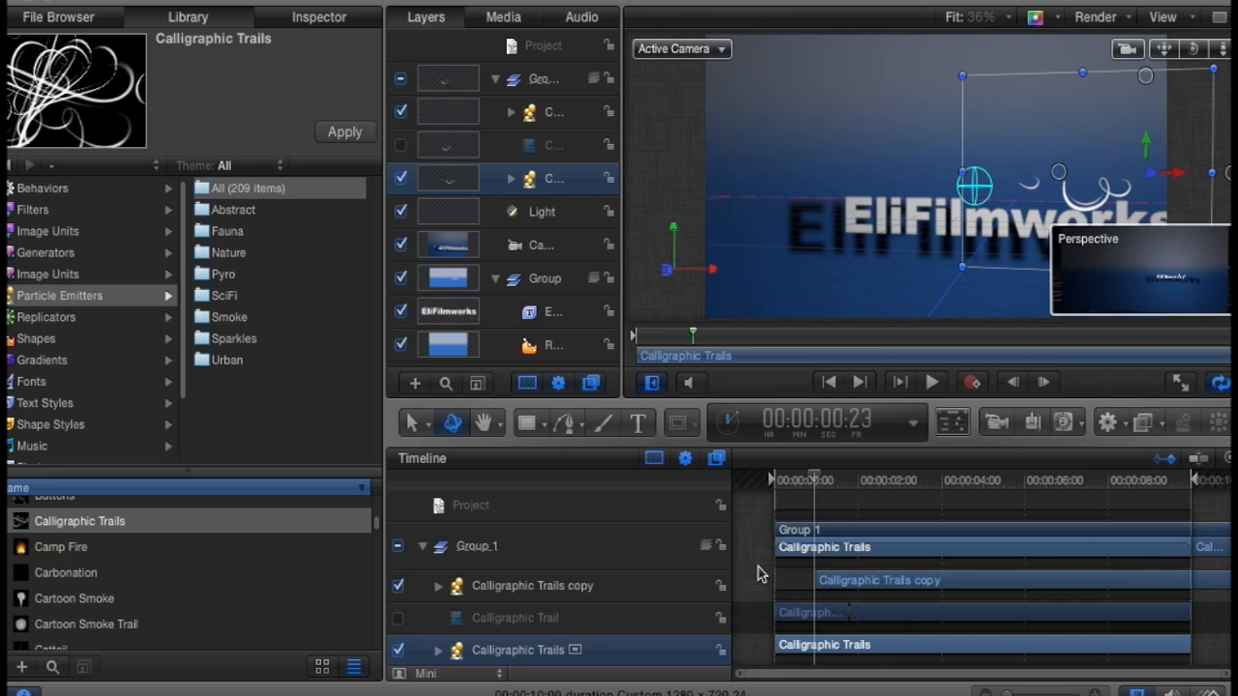
drag(834, 587, 798, 585)
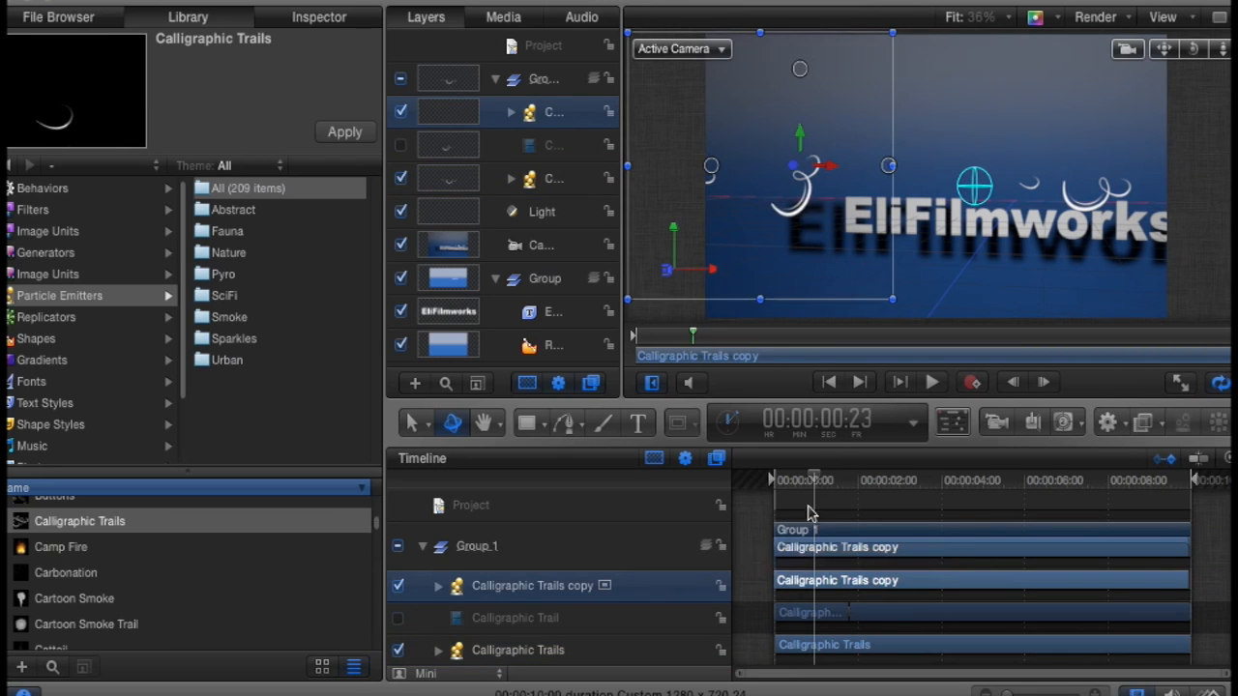
drag(777, 478, 902, 484)
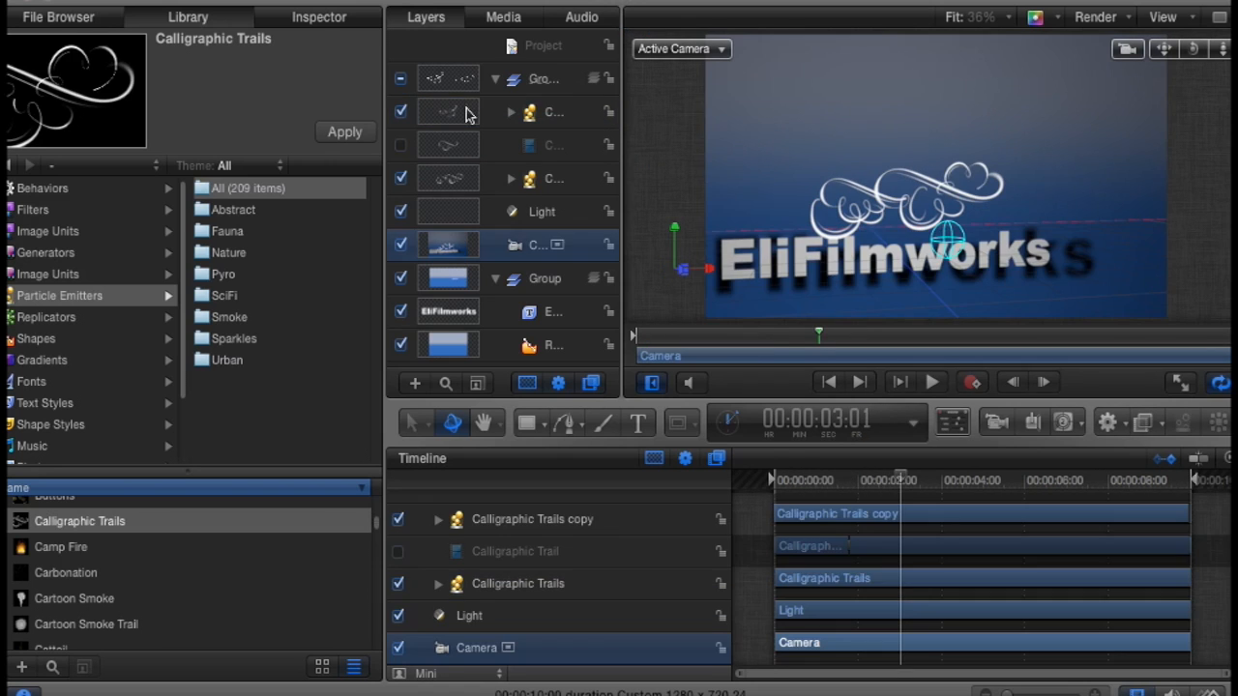
Step: Using the Right view, move the Calligraphic Trails copy about 271 forward along the Z axis, and return to the Active Camera view
click(471, 114)
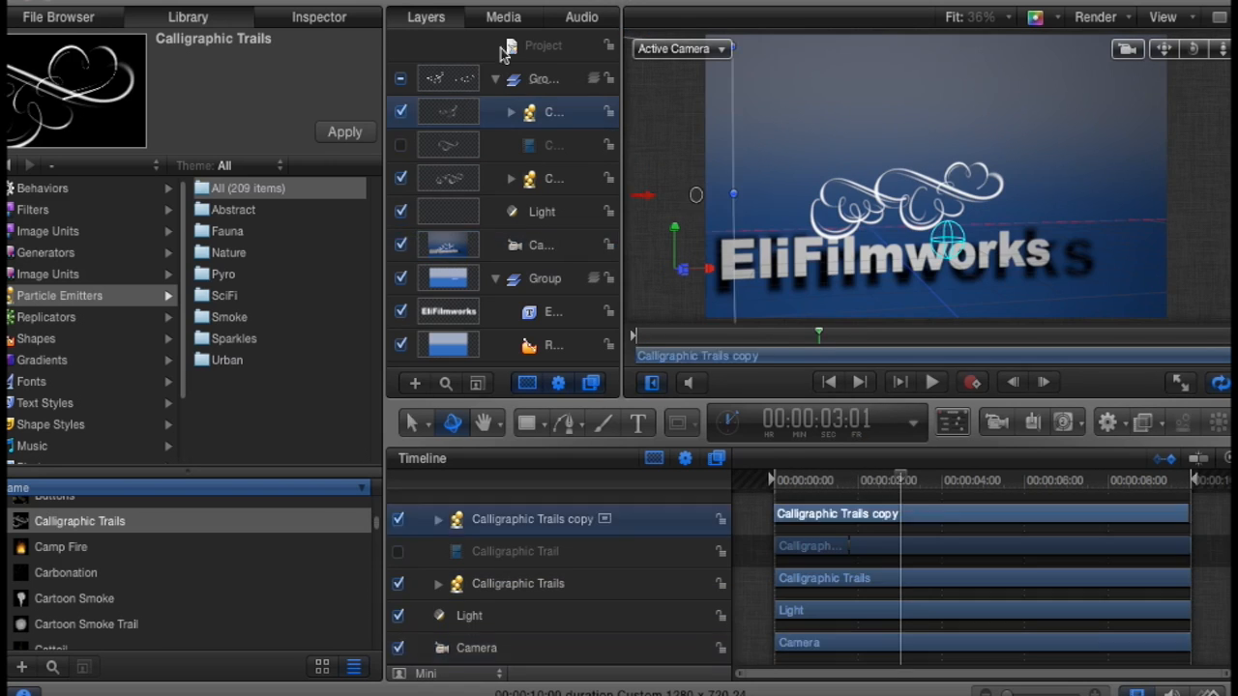
click(692, 53)
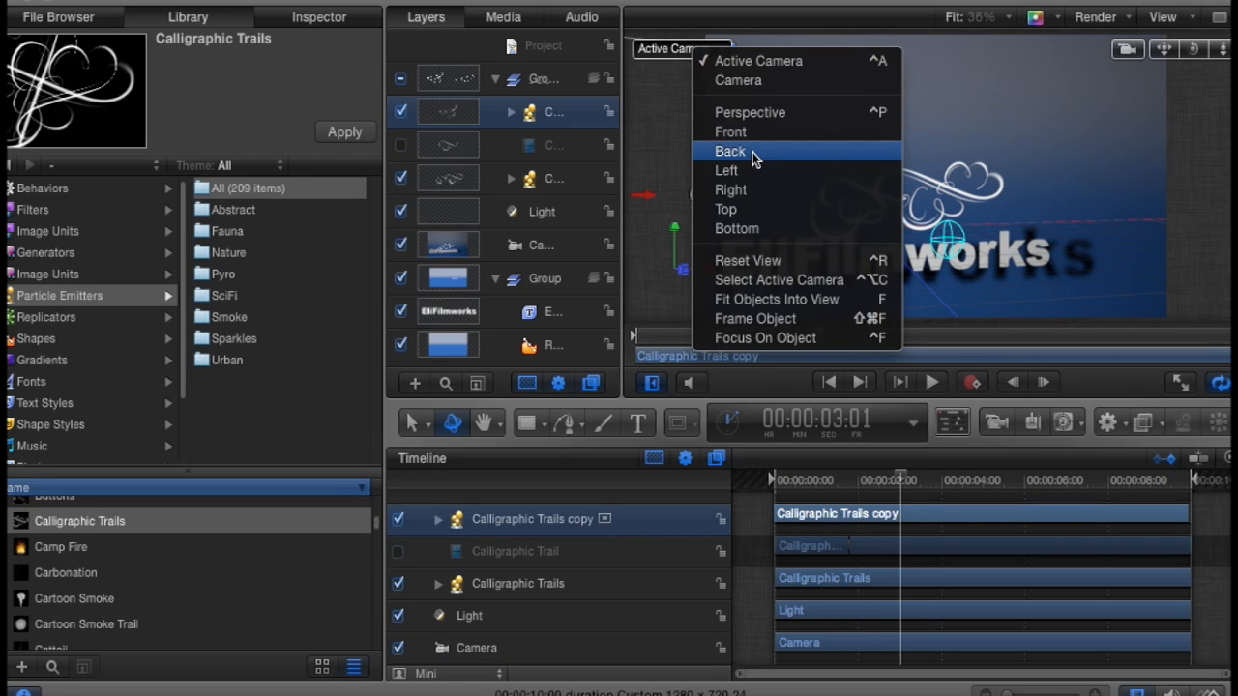
click(749, 191)
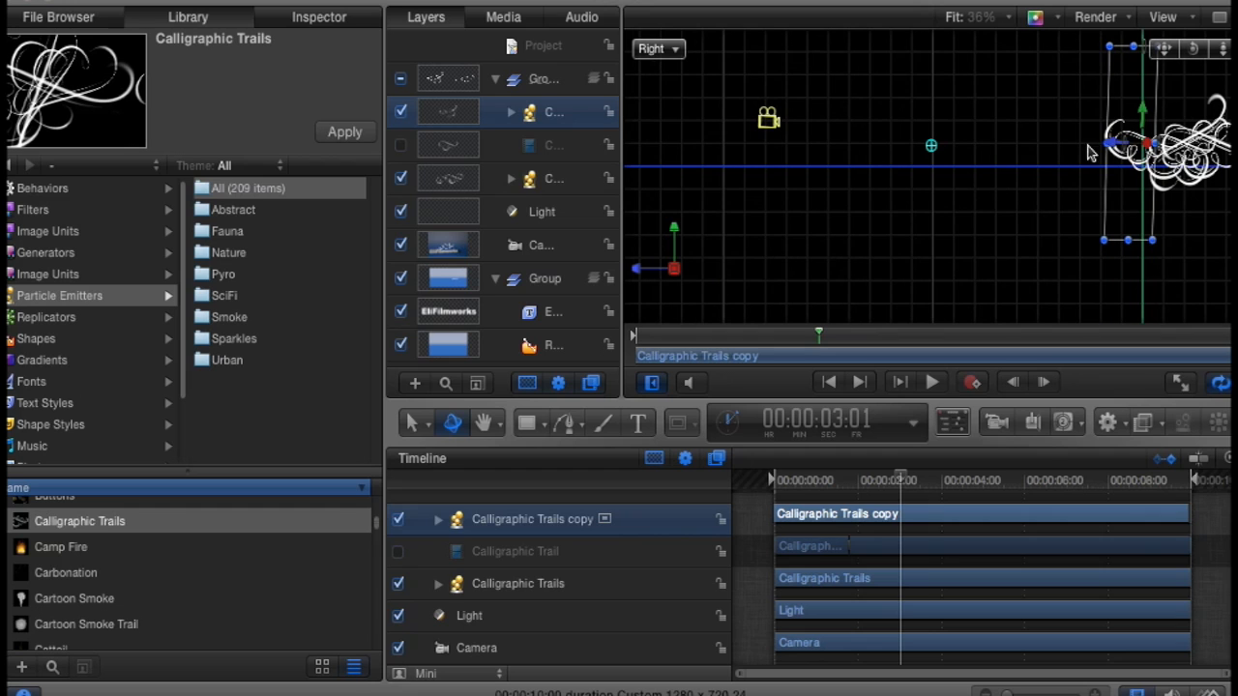
drag(1113, 142, 1045, 139)
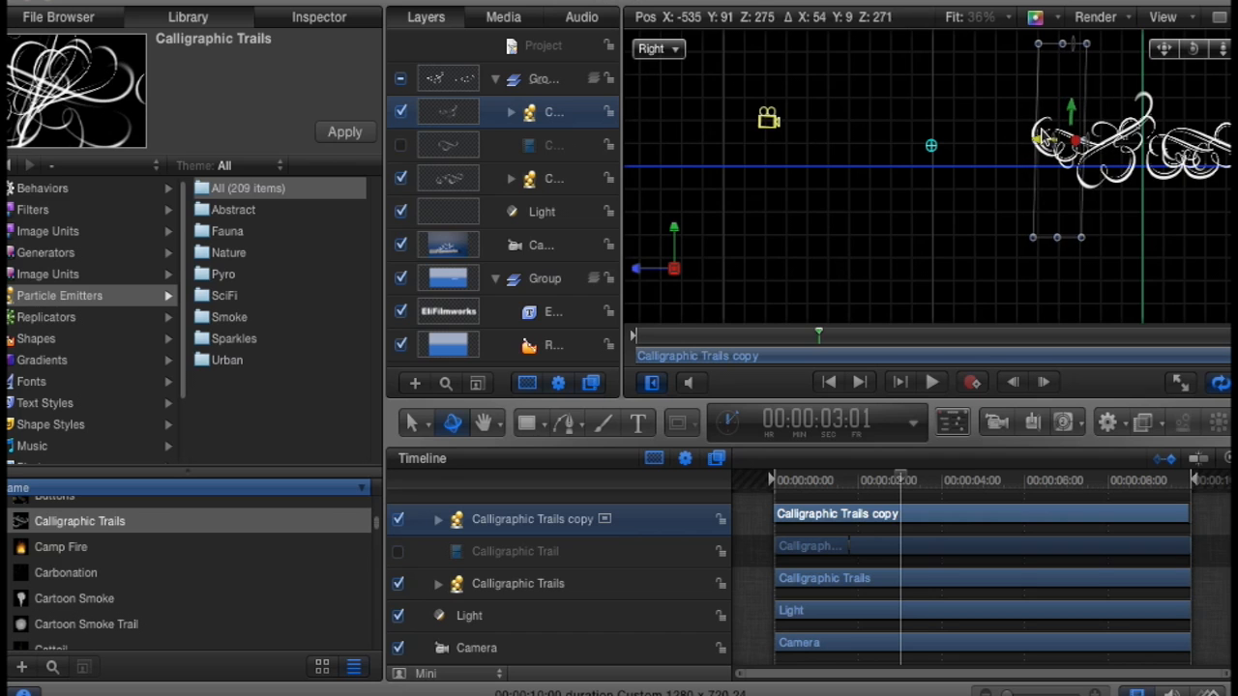
click(653, 50)
click(688, 61)
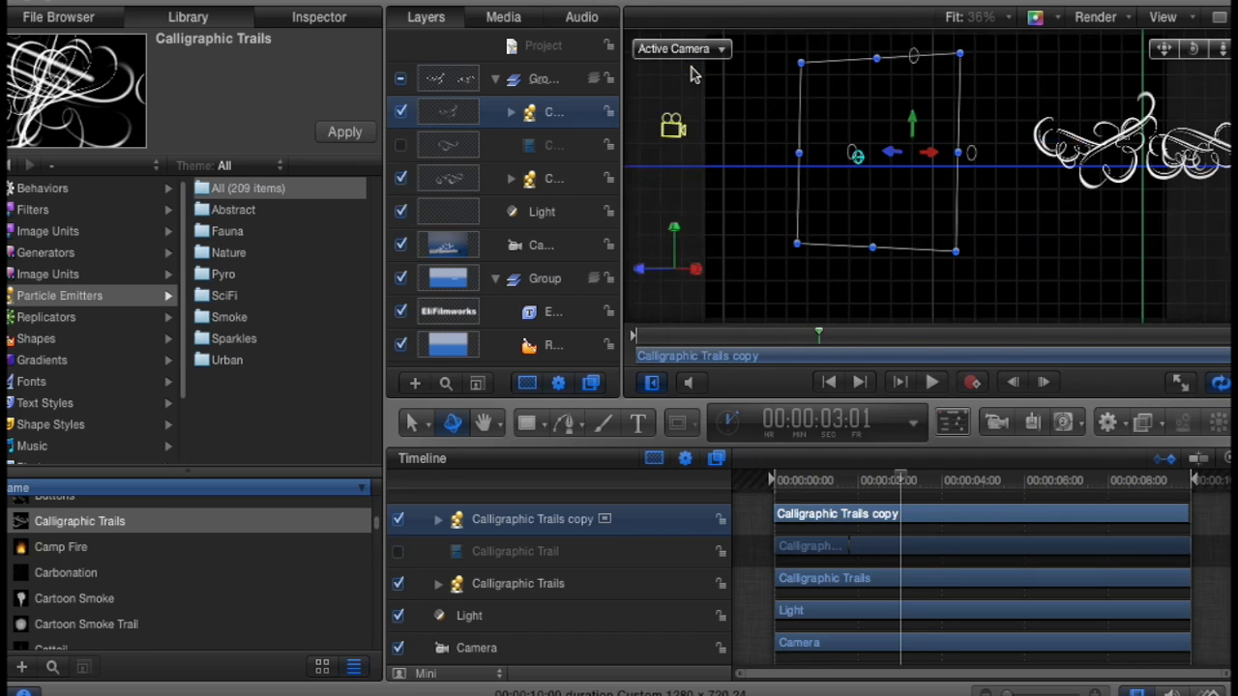
Step: Reposition the original Calligraphic Trails emitter higher and farther back above the text, and preview the animation from the start
click(891, 230)
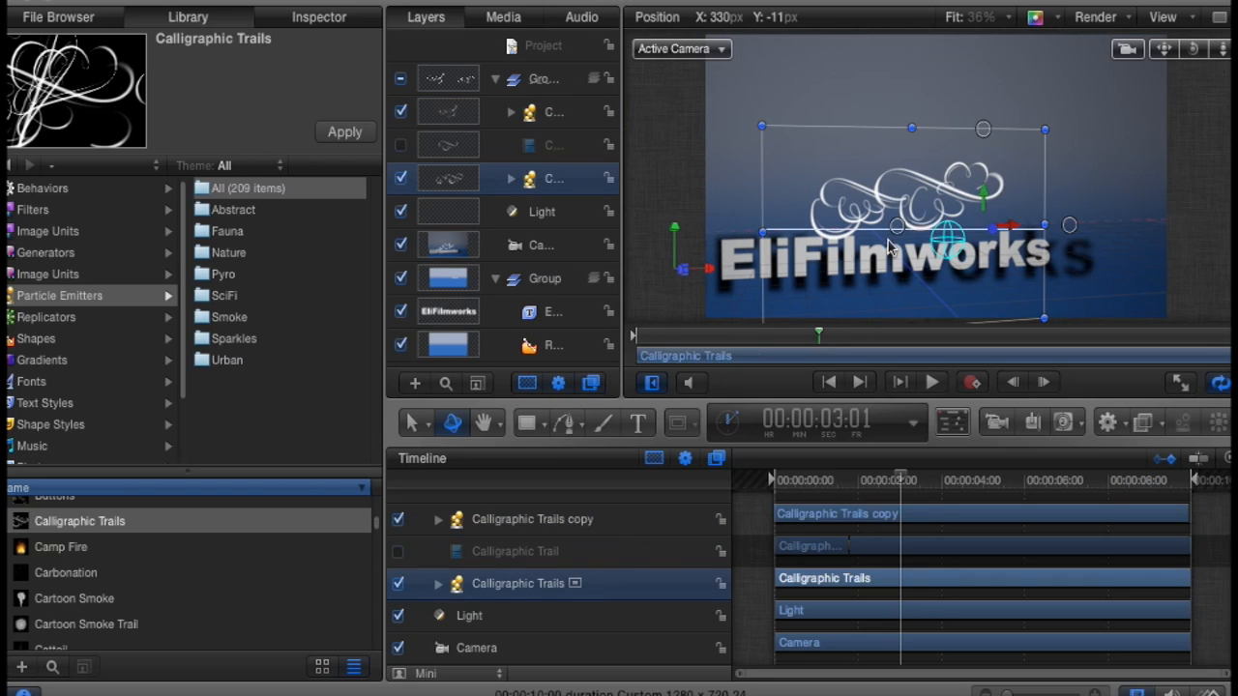
drag(886, 277, 880, 196)
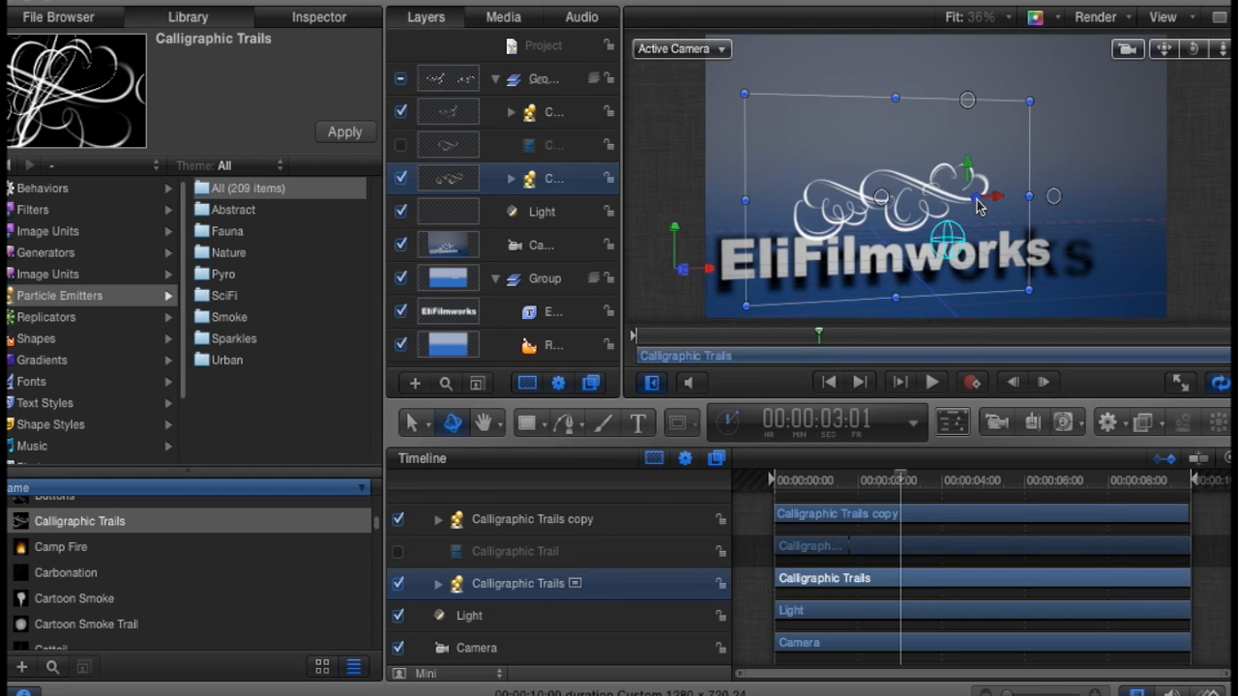
drag(969, 198, 950, 202)
click(777, 481)
key(space)
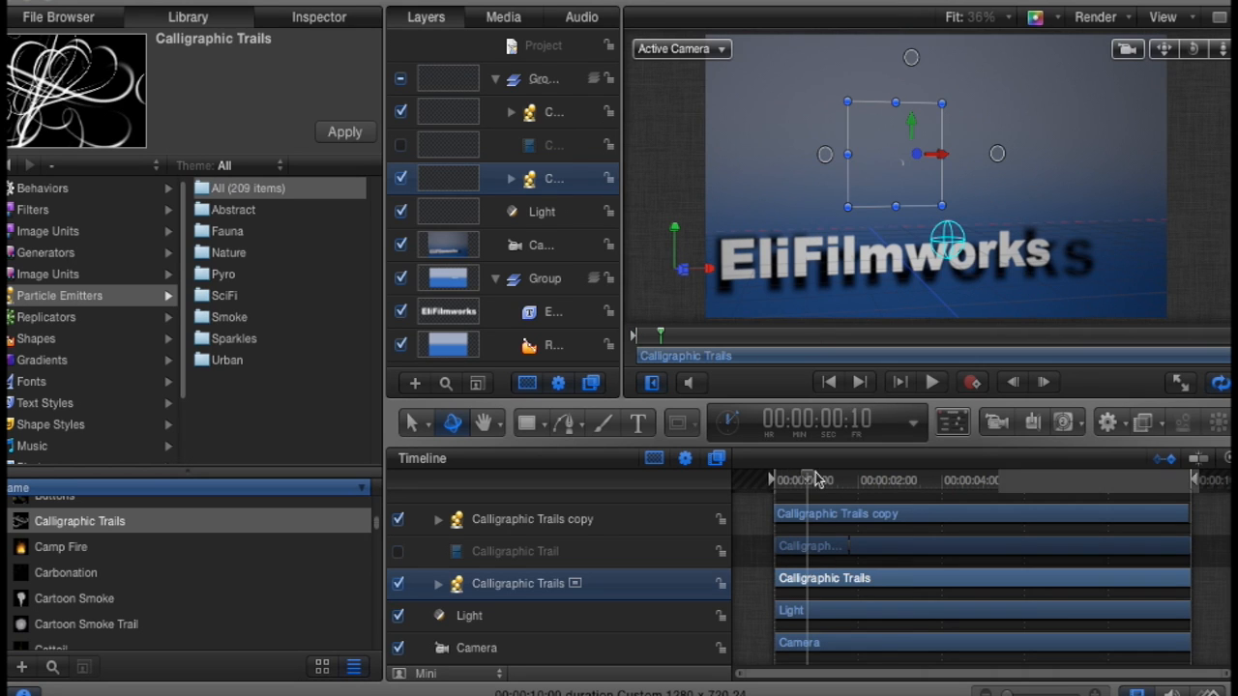
key(Home)
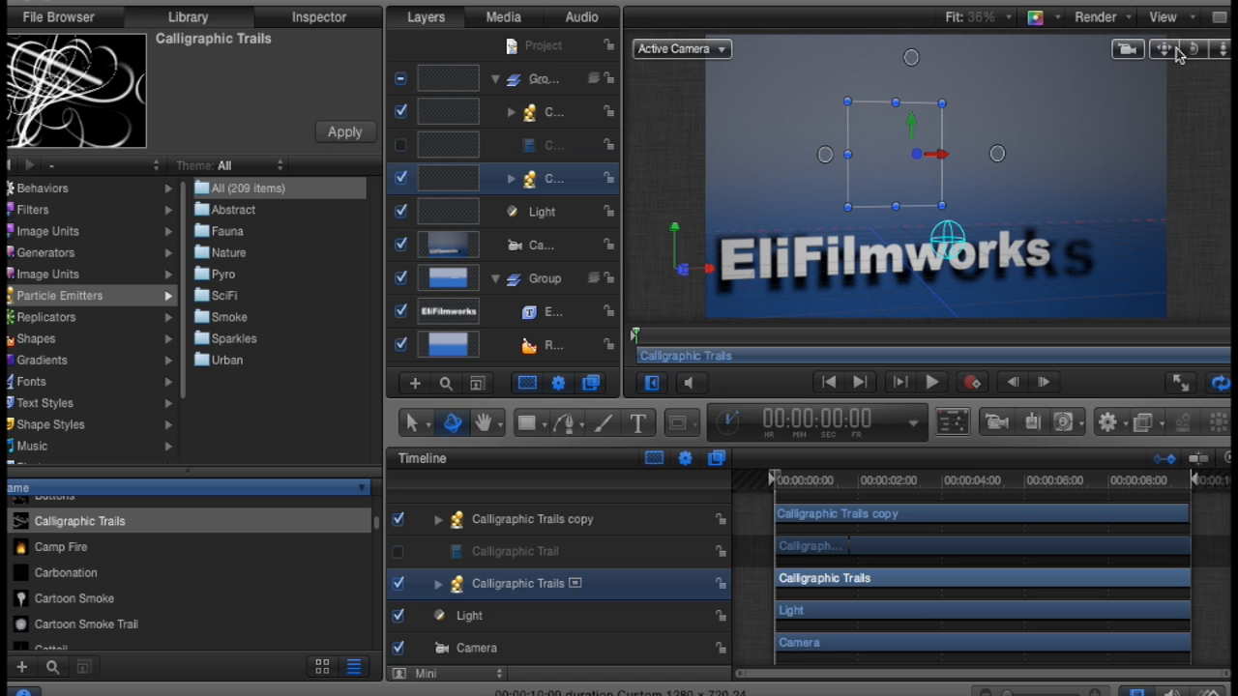
Step: Orbit the camera to look down on the text, enable keyframe recording, and record the camera's starting position at 00:00:00:00
mouse_move(1194, 50)
mouse_down()
mouse_move(1149, 31)
mouse_move(1178, 49)
mouse_move(1153, 49)
mouse_move(1233, 49)
mouse_move(1213, 49)
mouse_move(1213, 73)
mouse_move(1191, 49)
mouse_move(1155, 45)
mouse_move(1168, 56)
mouse_up()
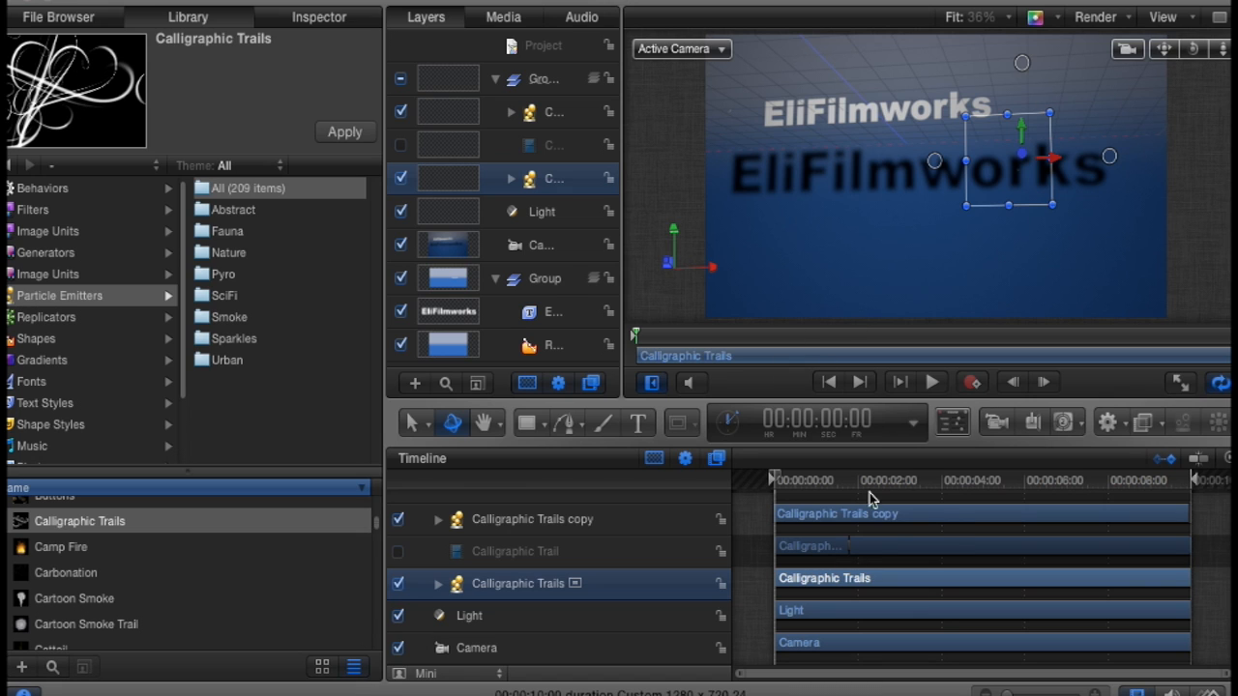
click(975, 384)
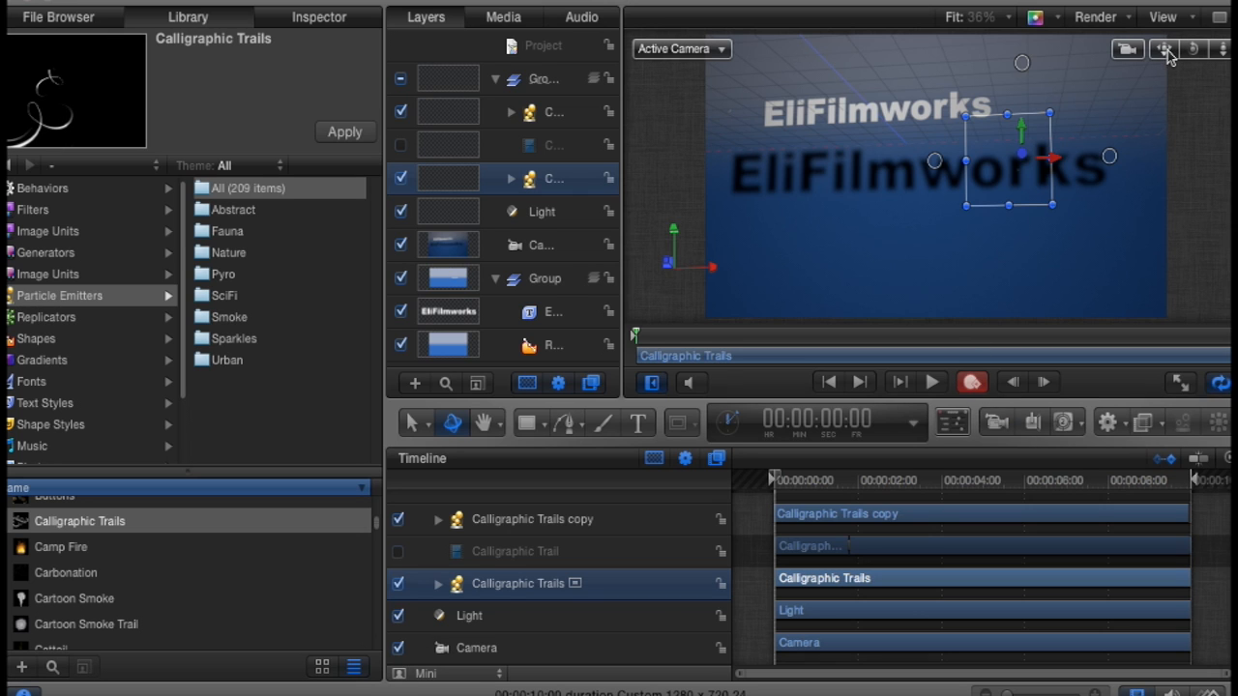
drag(1167, 51, 1173, 50)
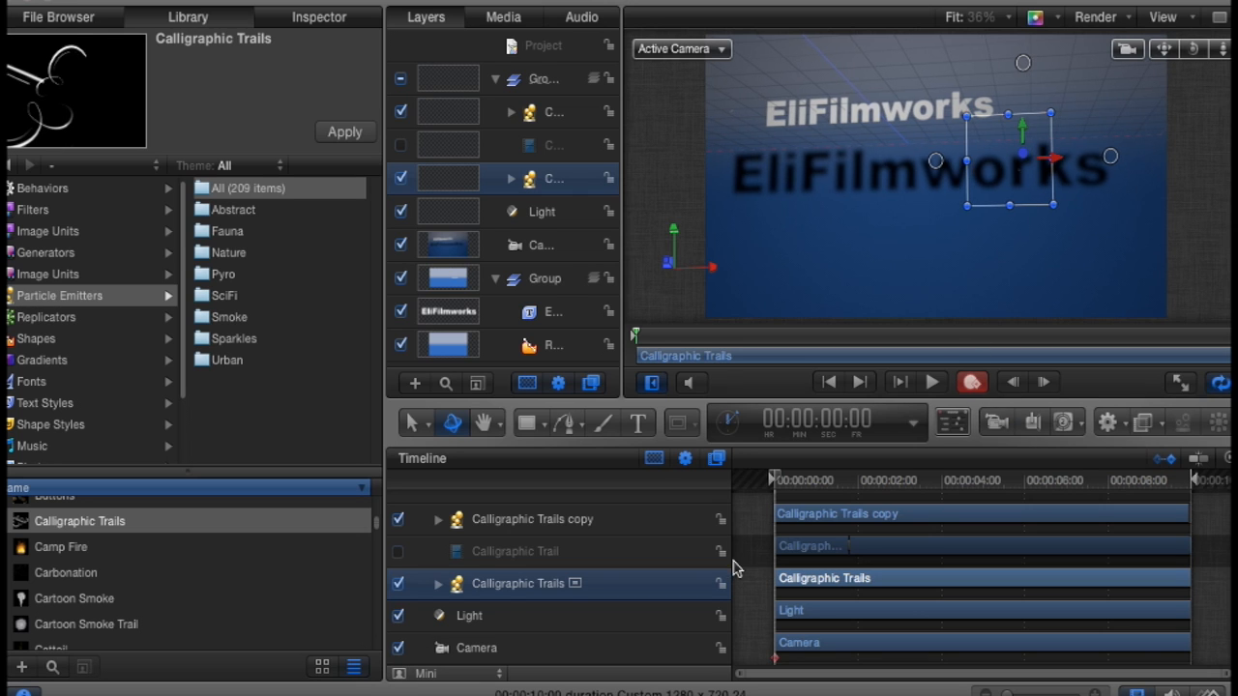
Step: Record the camera's end position at 00:00:04:01 as a low, angled view with the text beside the trails, and turn off keyframe recording
drag(774, 475, 865, 481)
drag(927, 478, 944, 480)
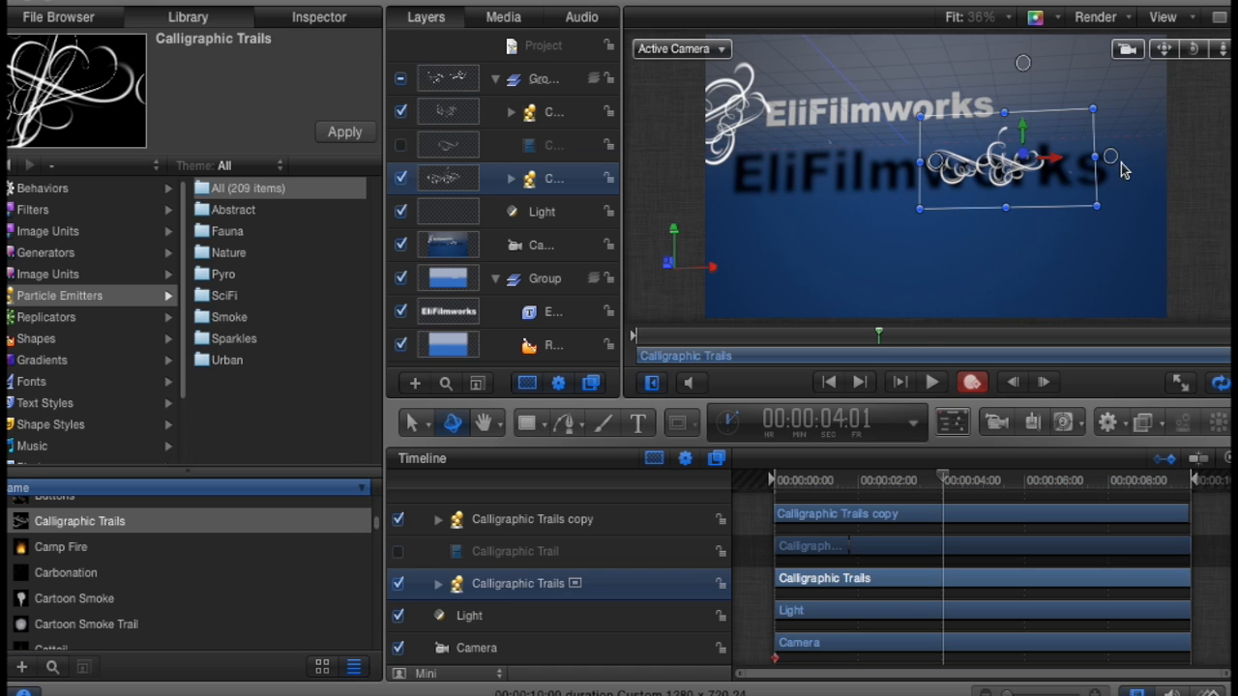
click(1193, 50)
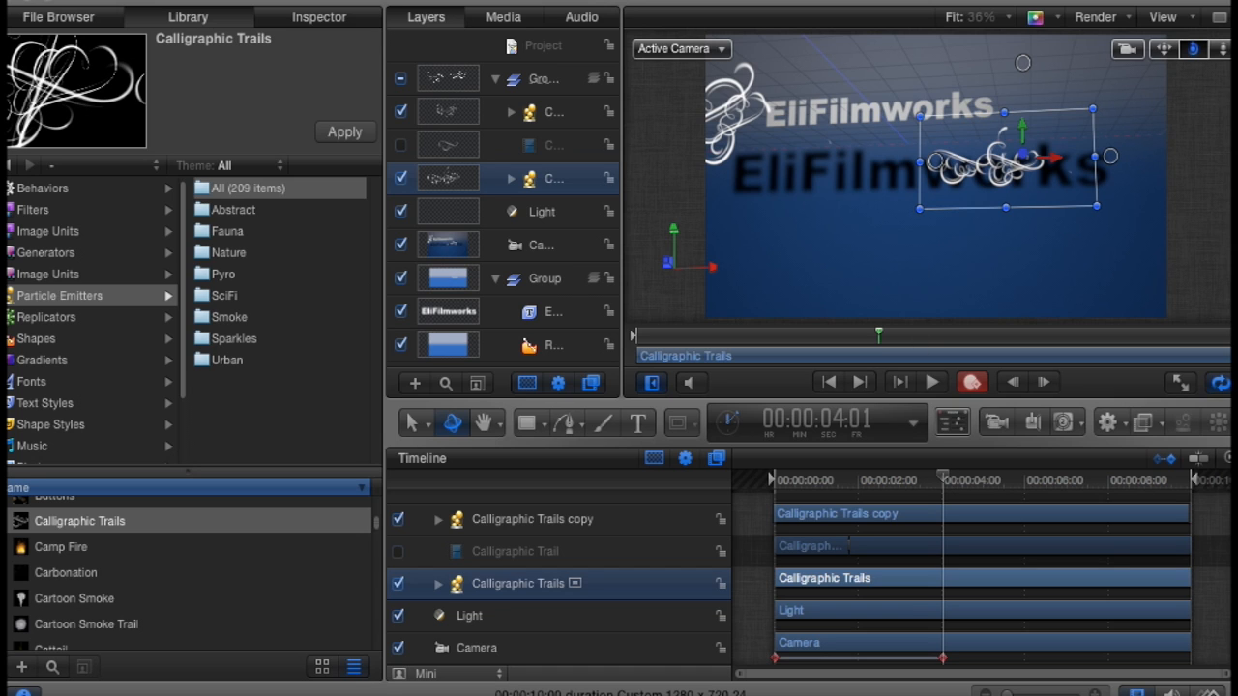
drag(1192, 50, 1219, 53)
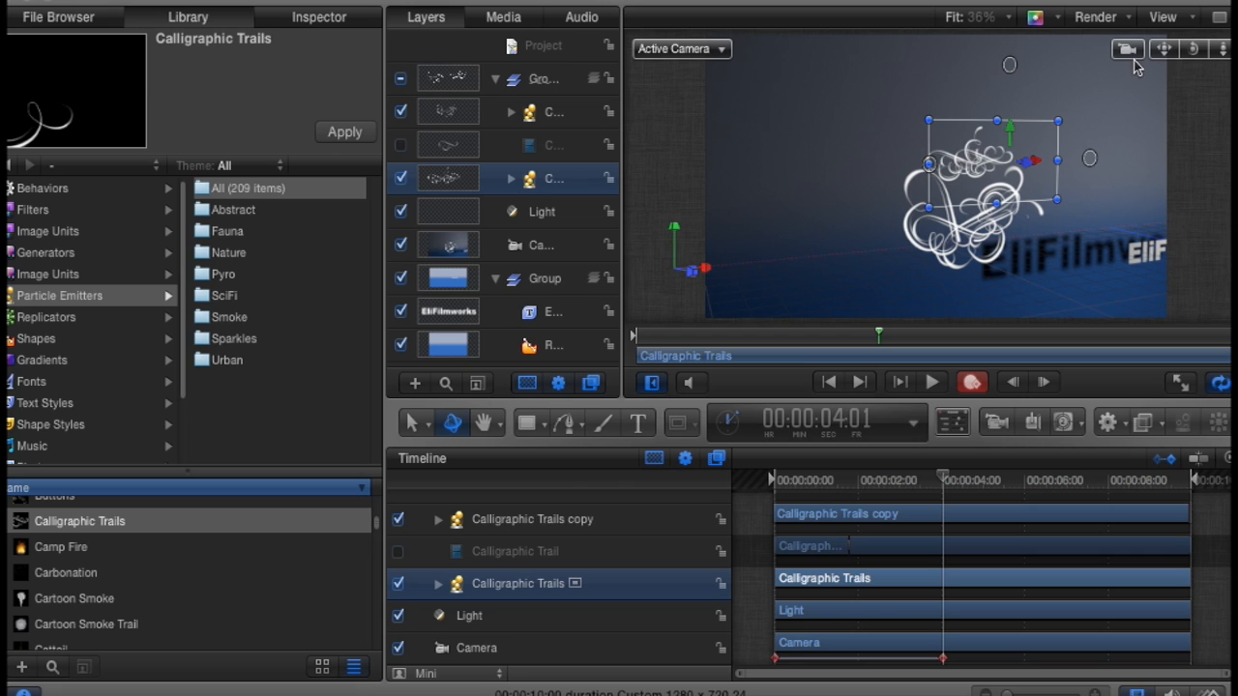
drag(1174, 52, 1185, 52)
drag(1237, 241, 1174, 233)
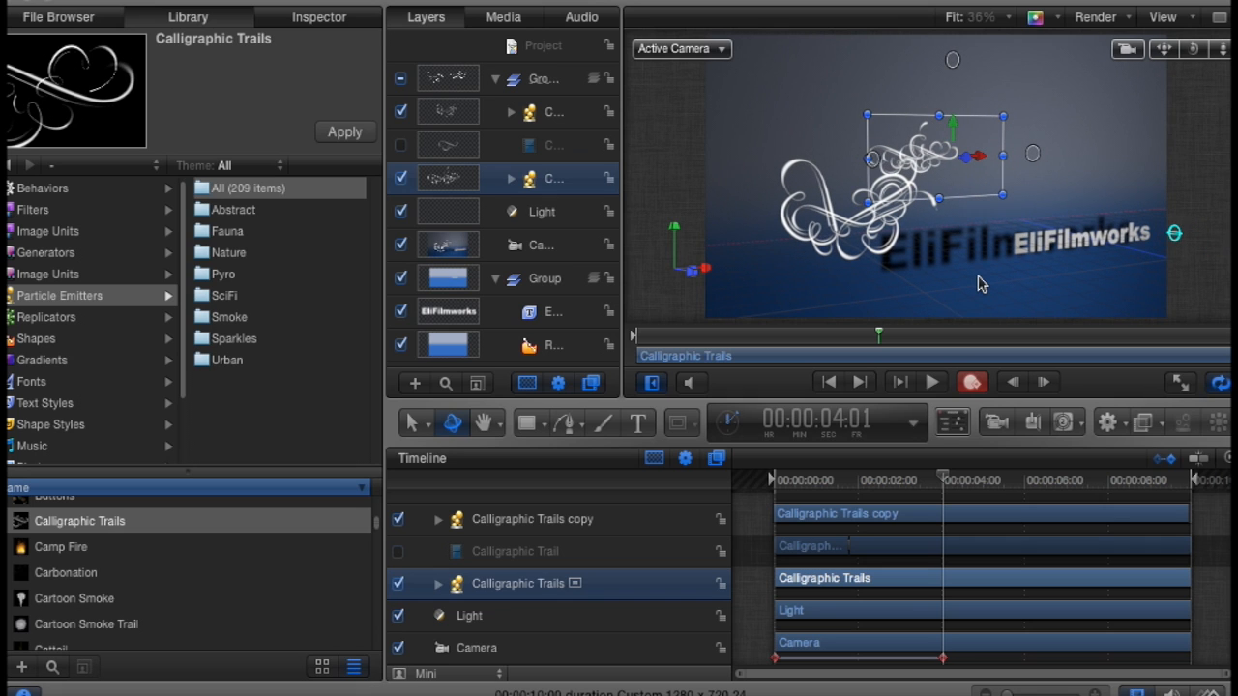
click(975, 387)
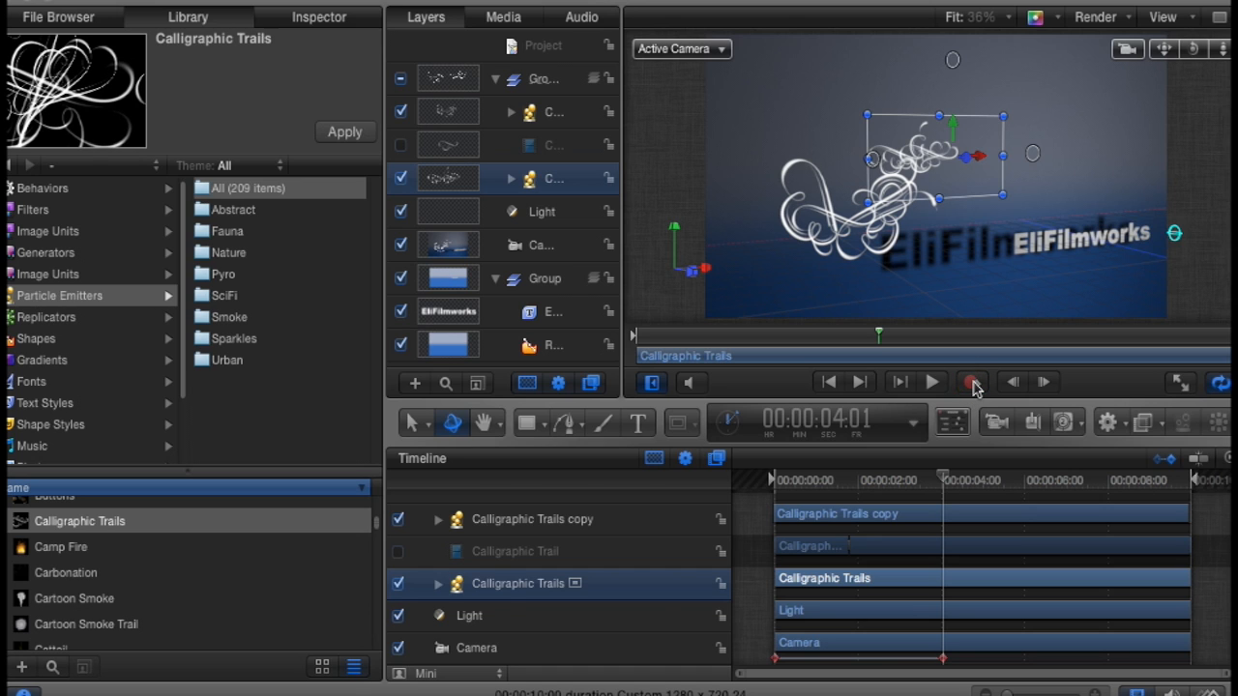
Step: Check the first and last frames of the camera animation and set the render resolution to Full
drag(943, 481, 760, 478)
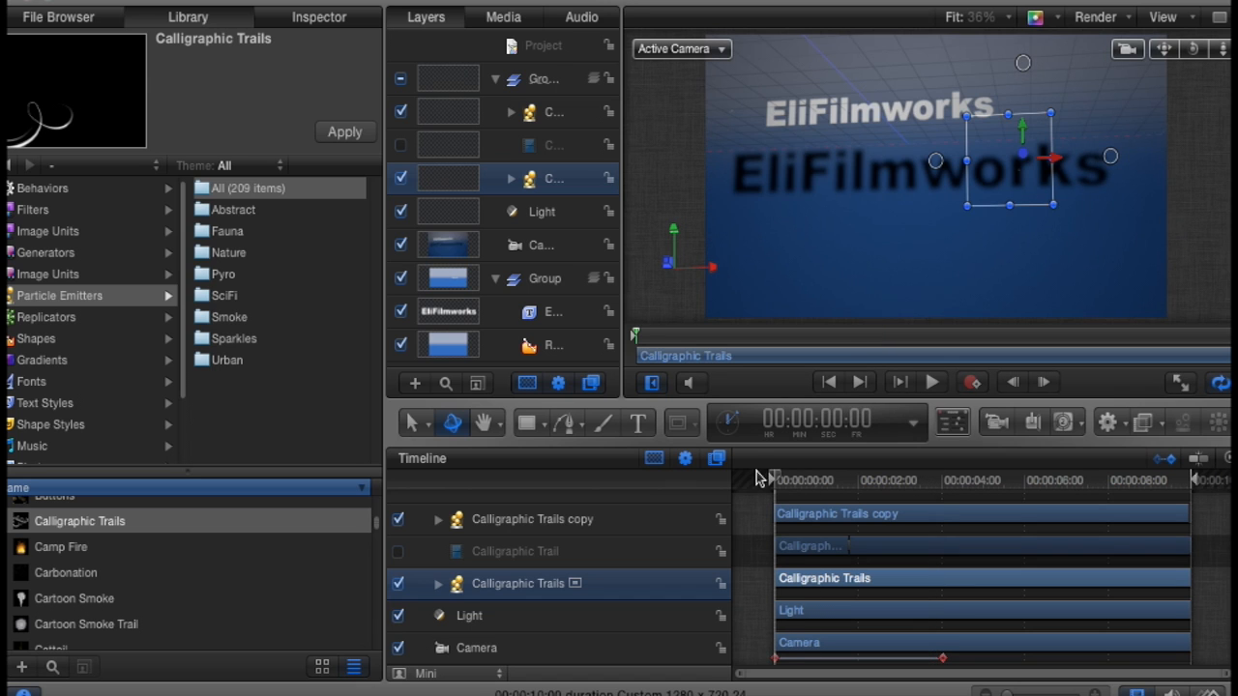
key(End)
click(1103, 16)
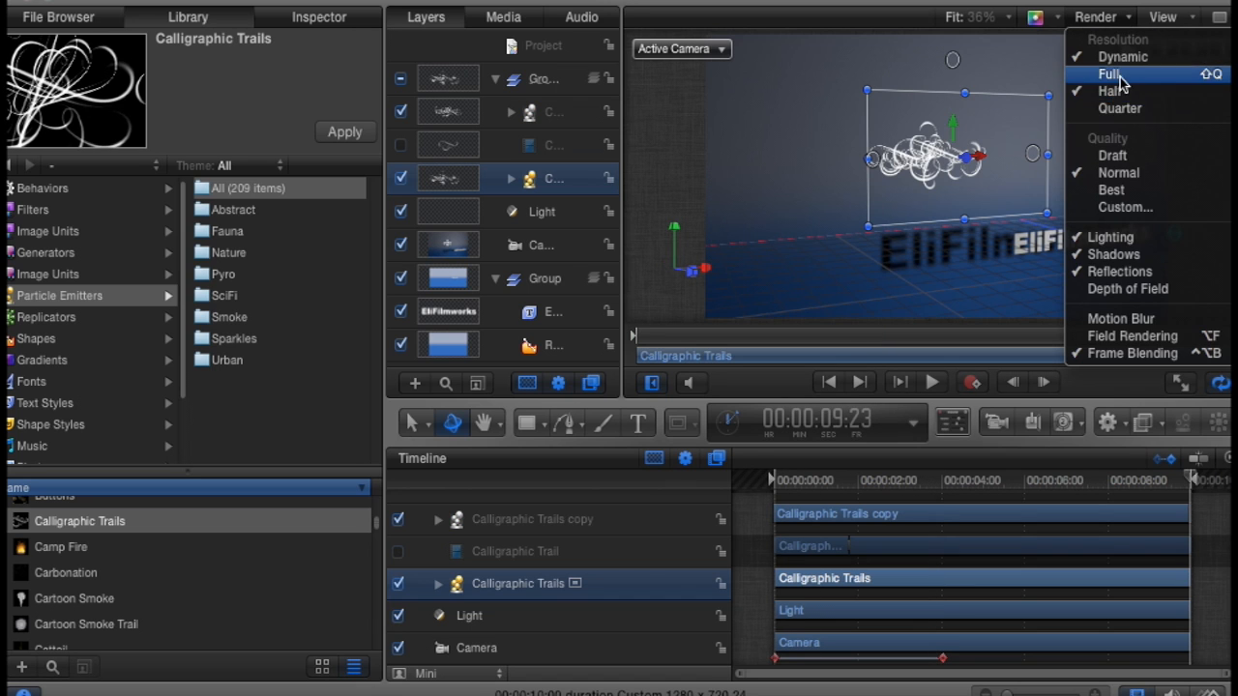
click(1111, 74)
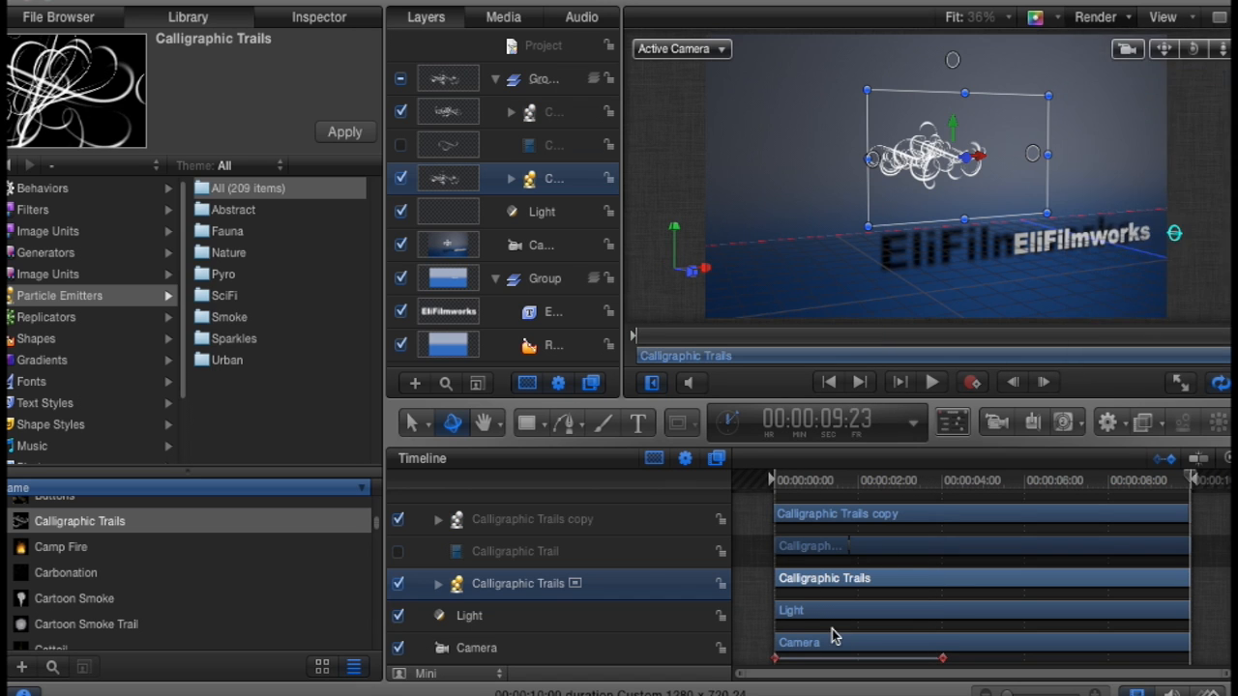
Step: Play back the camera move from the beginning of the timeline and stop the preview
click(780, 481)
drag(780, 481, 767, 482)
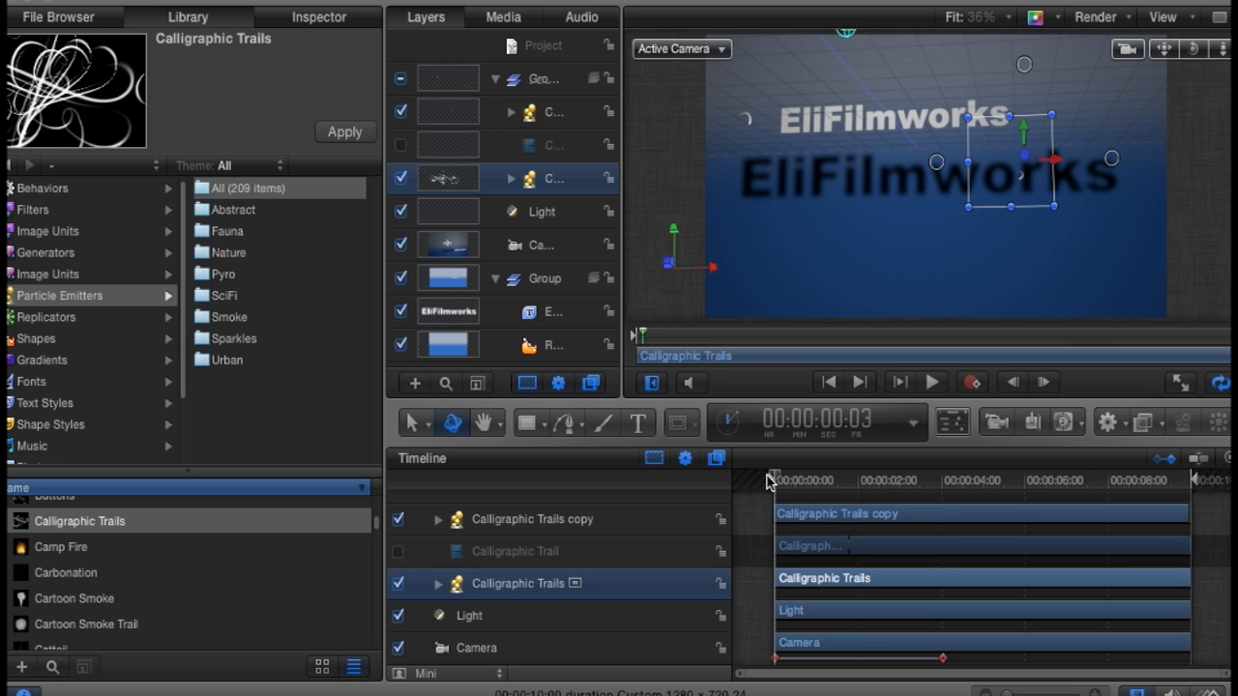
key(space)
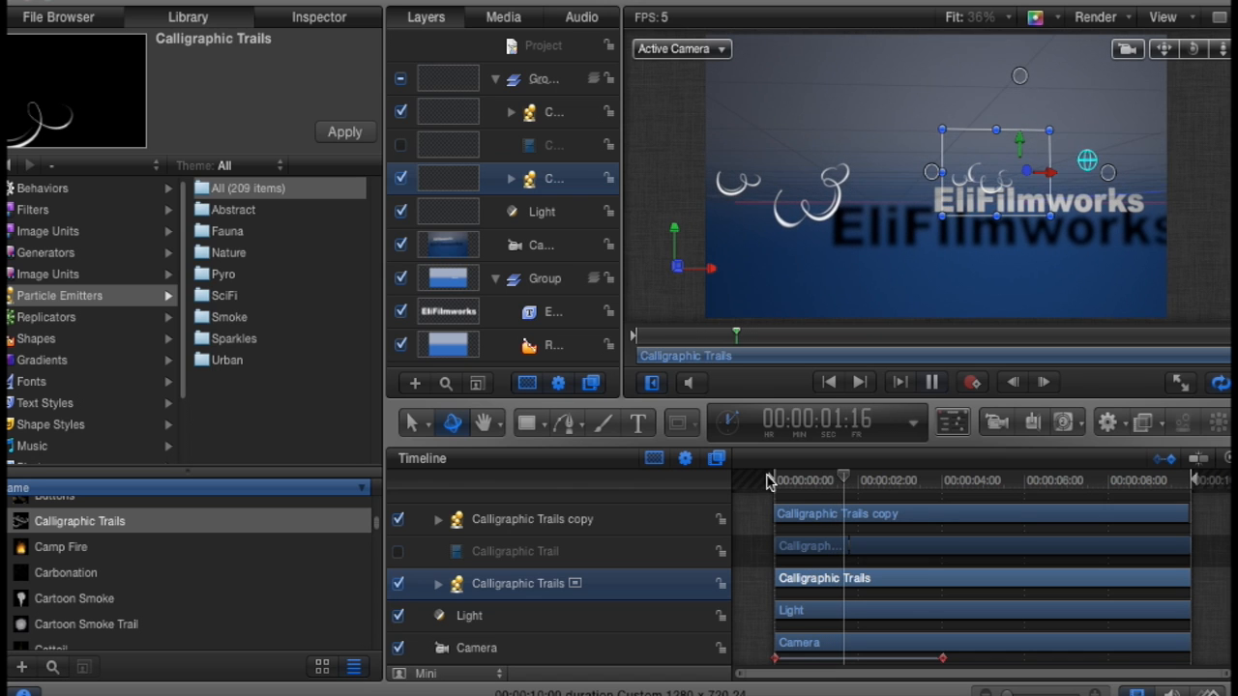
key(space)
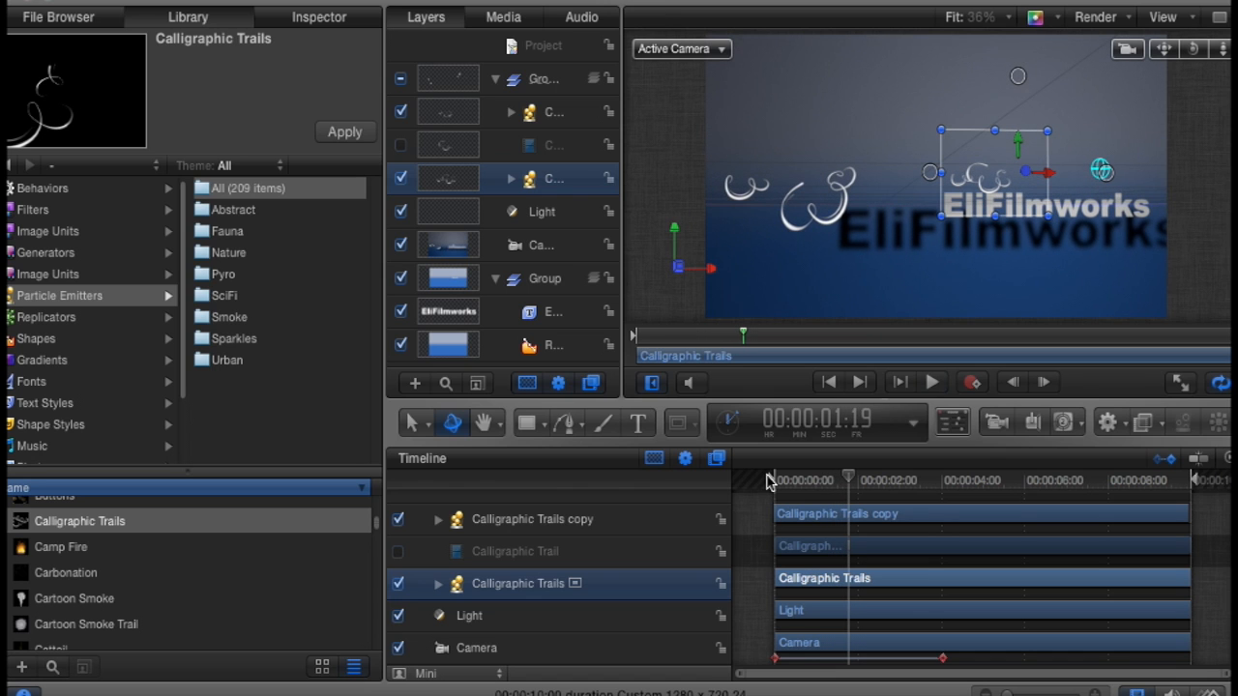